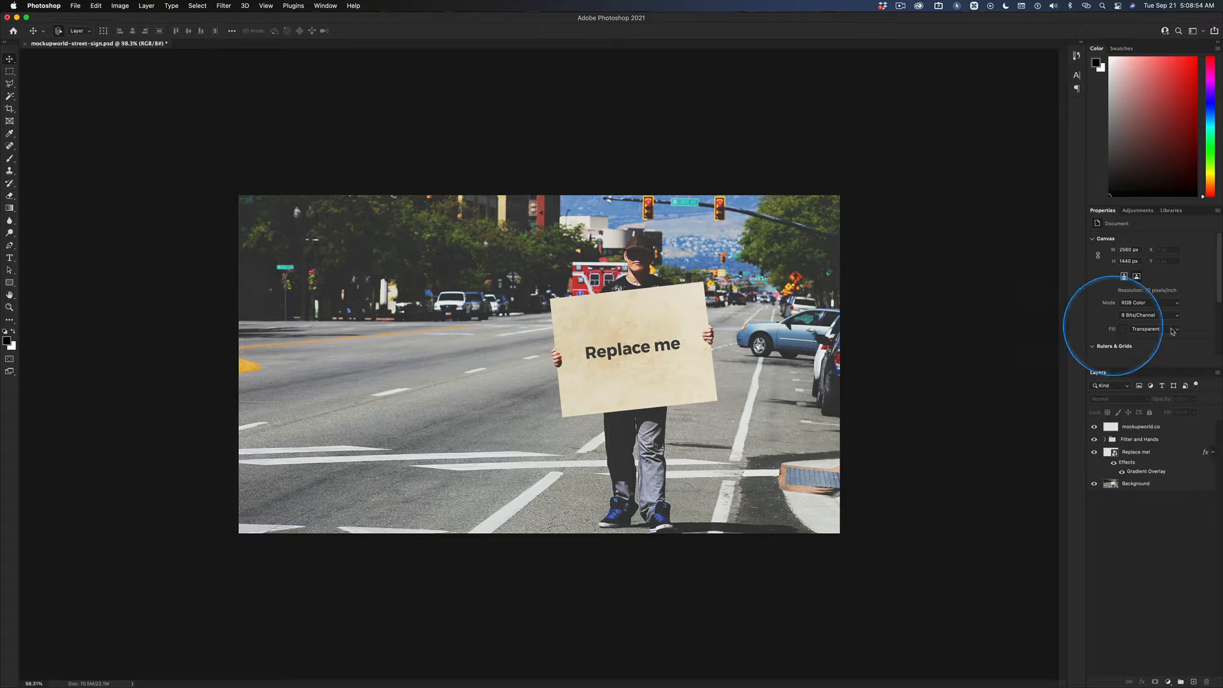
Step: Open the contents of the "Replace me!" smart object for editing
key(ctrl)
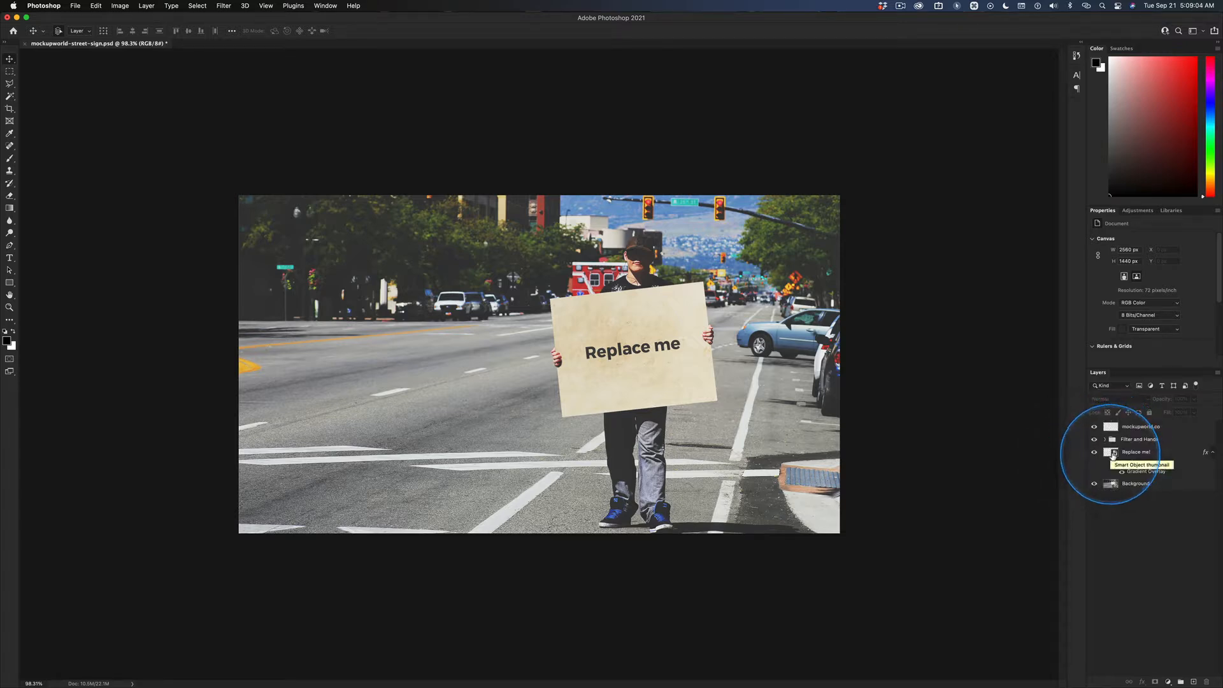
double_click(1145, 453)
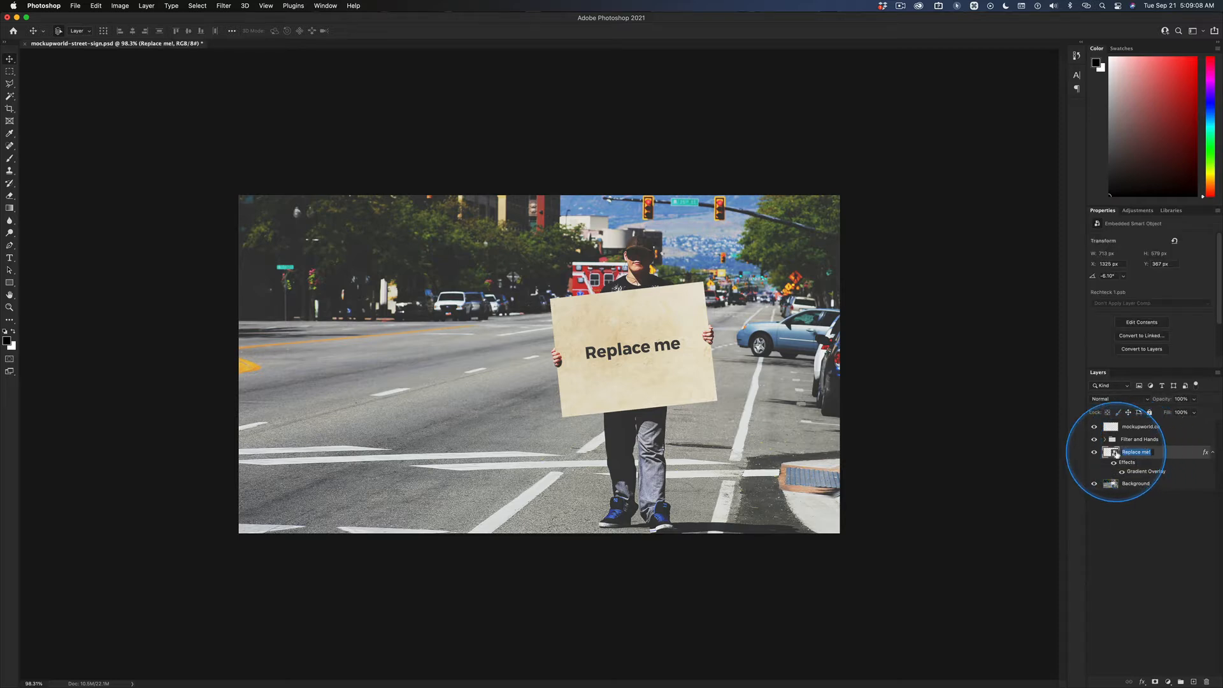
click(1111, 453)
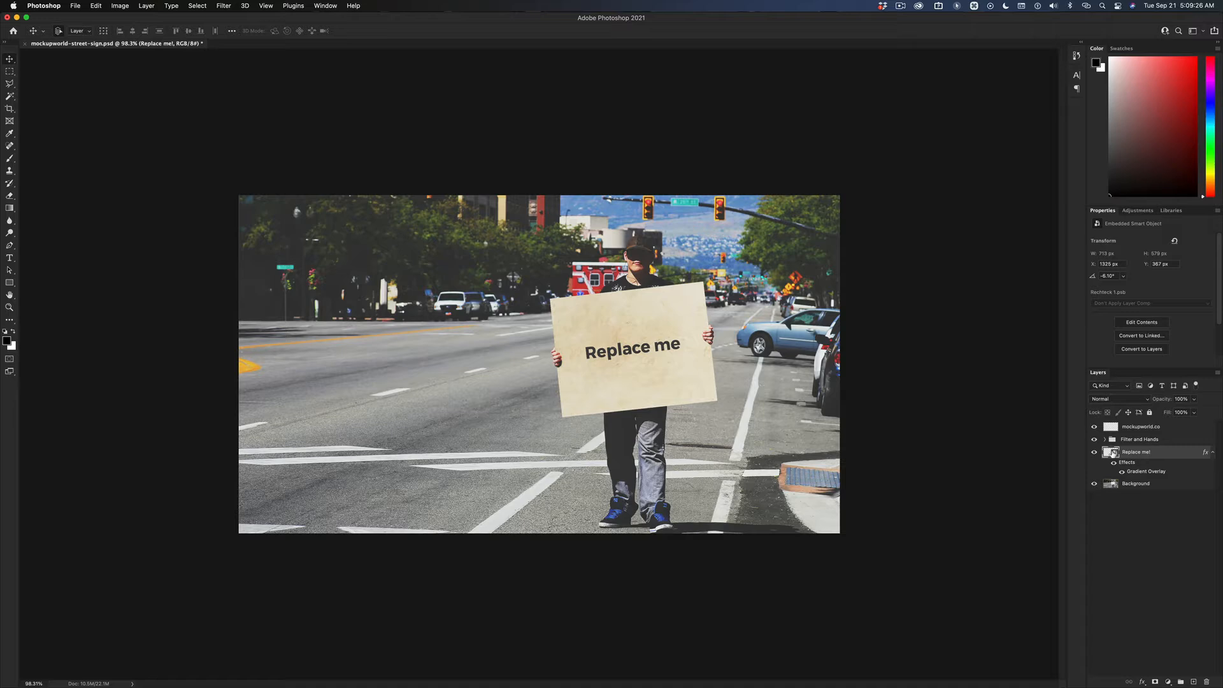
double_click(1112, 453)
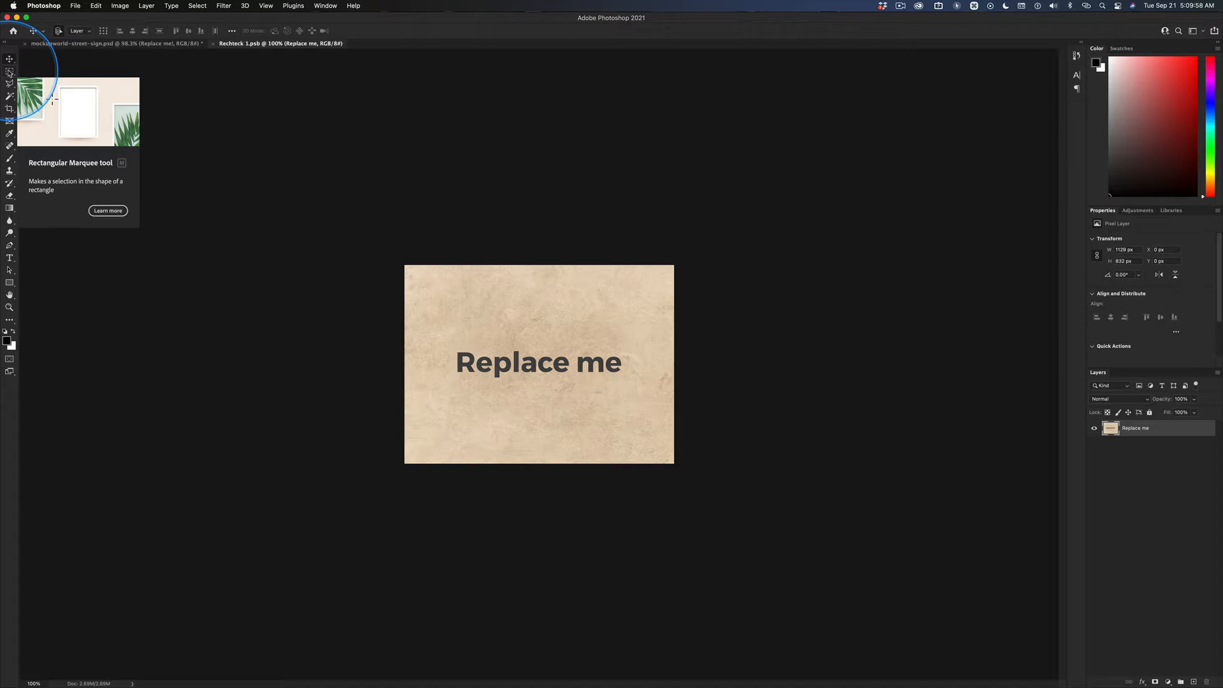
Step: Select the words "Replace me" with a rectangular marquee about 715 by 138 px, fill the area with Content-Aware and deselect
click(10, 72)
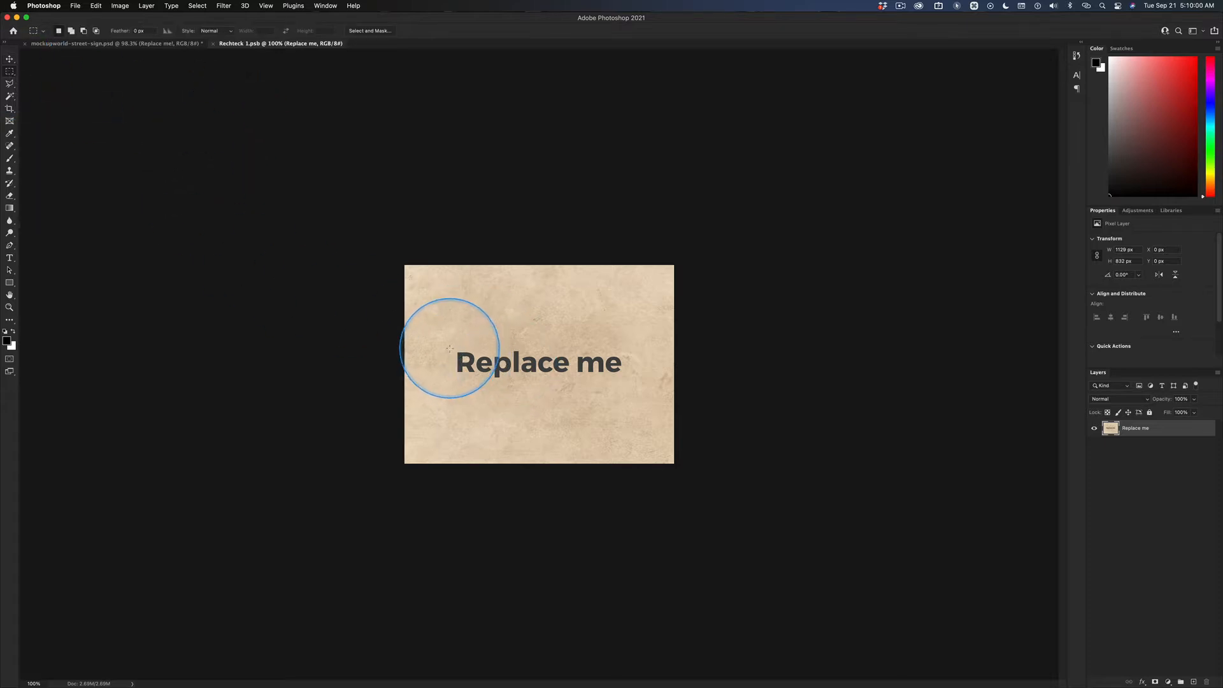
drag(453, 349, 624, 380)
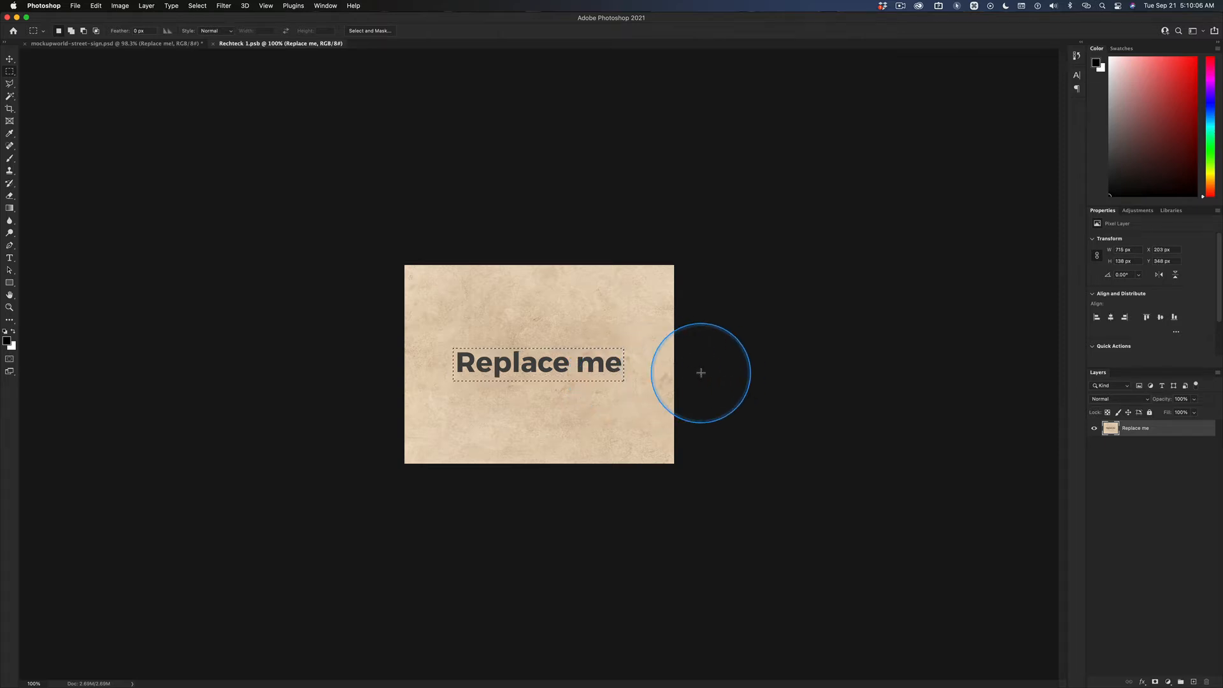
key(super+equal)
key(super+equal)
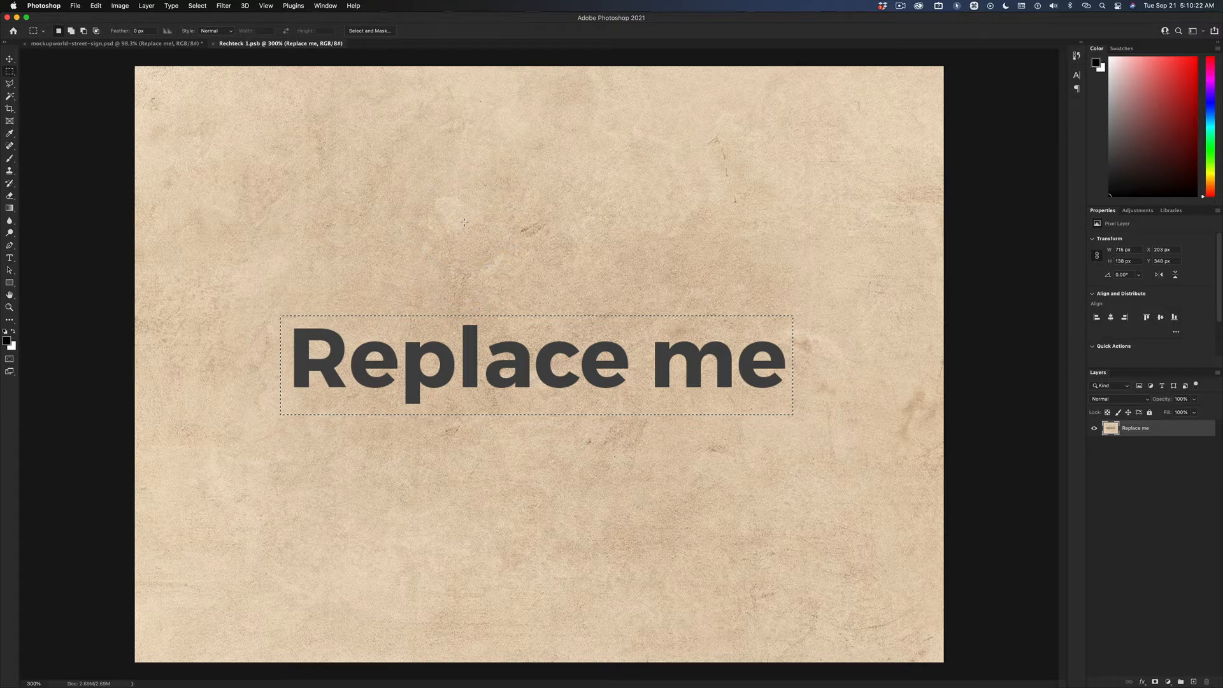
key(shift+BackSpace)
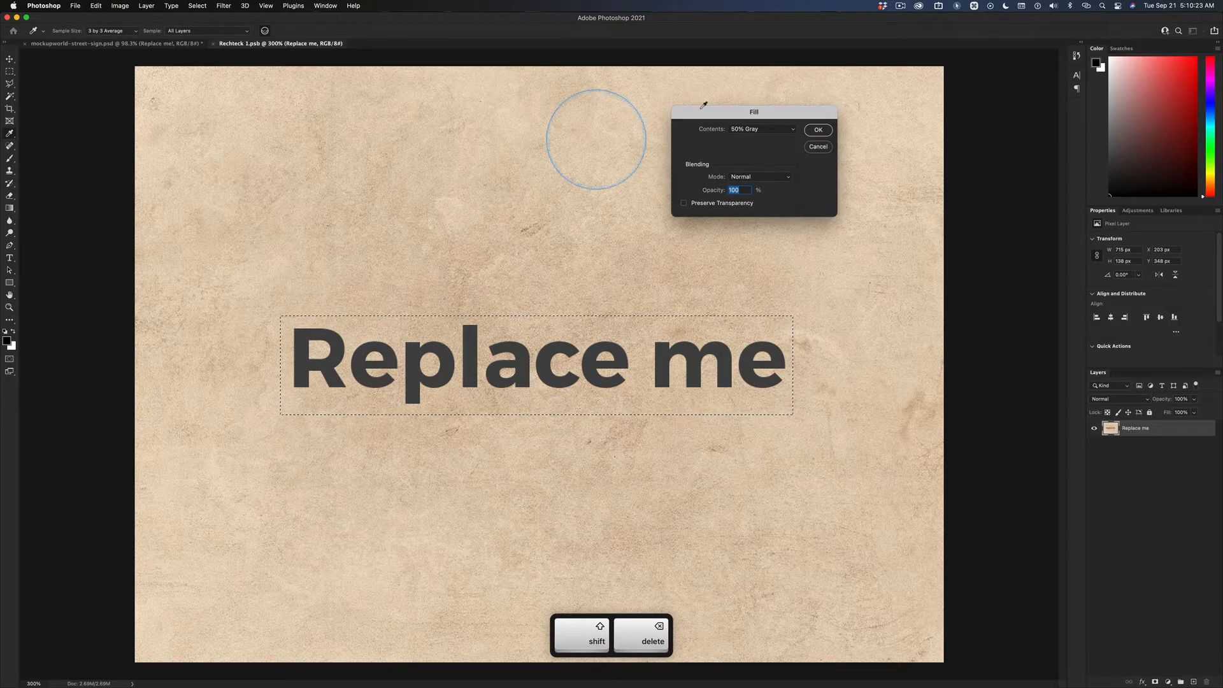
click(789, 129)
click(755, 83)
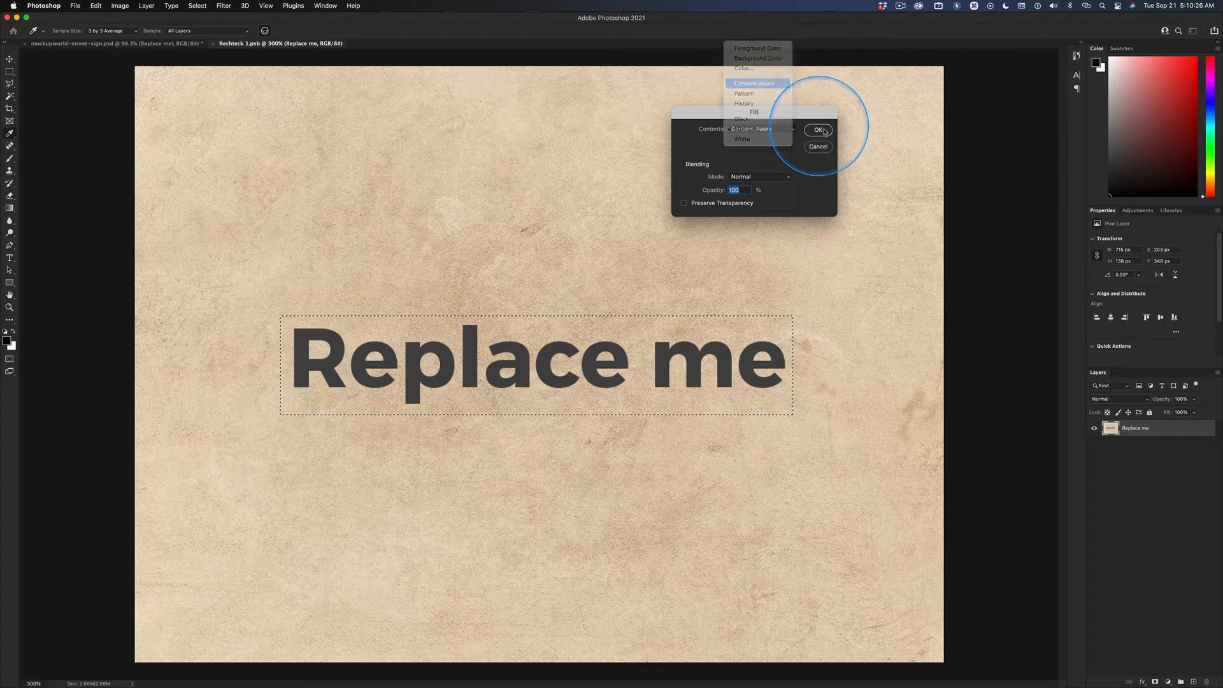
key(Return)
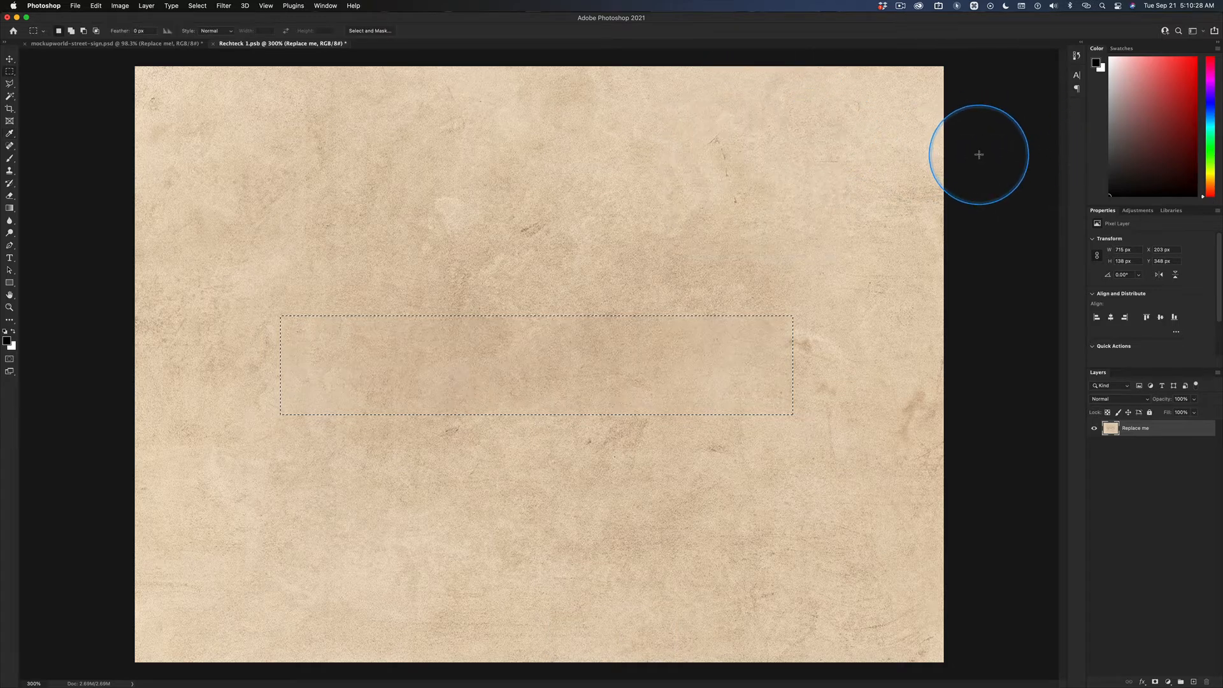
key(super+d)
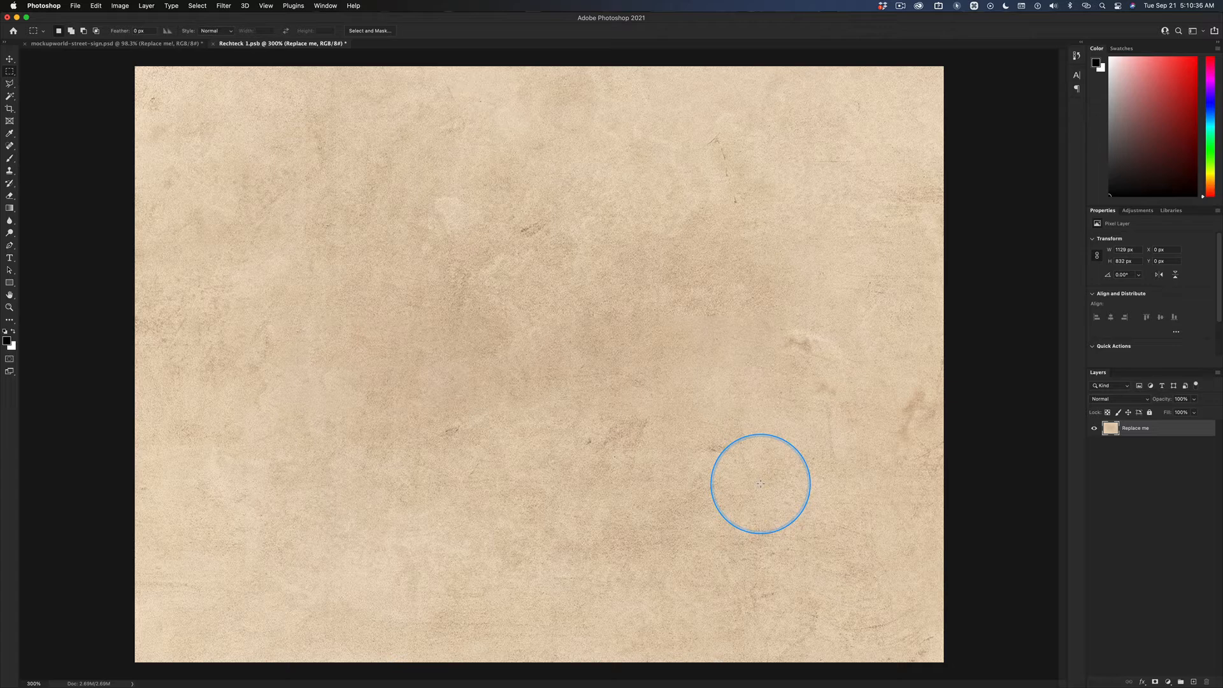
Step: Undo the deselection and the Content-Aware fill, and clear the marquee selection
key(super+z)
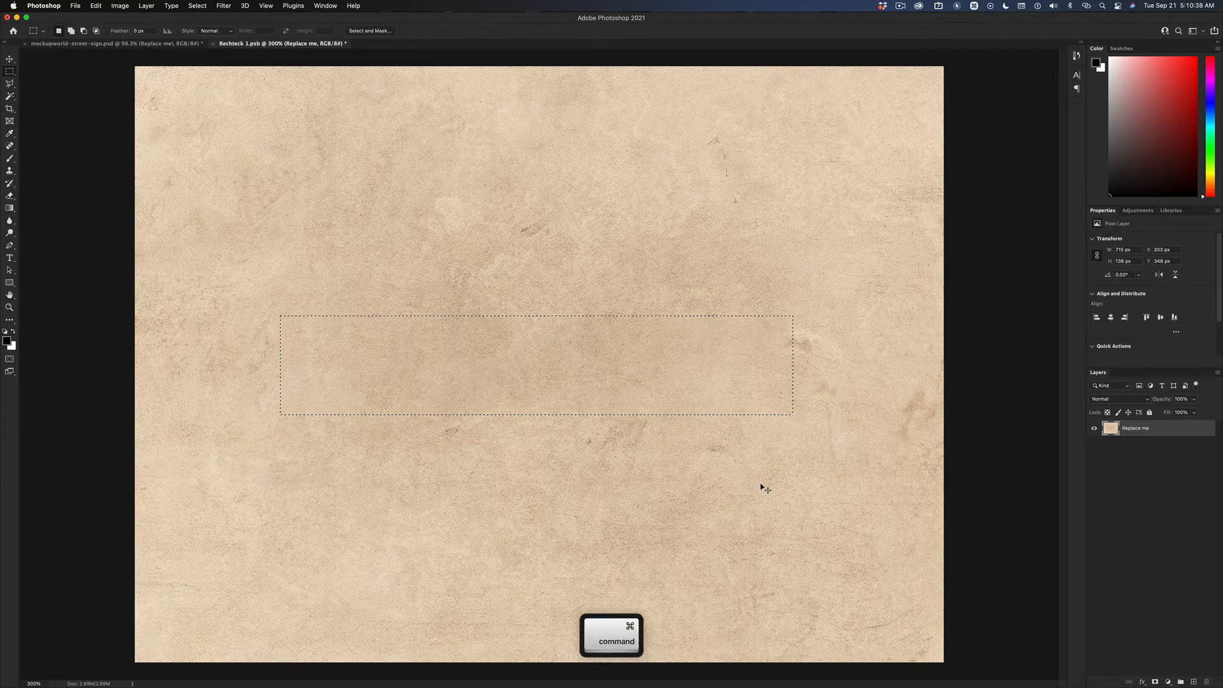
key(super+z)
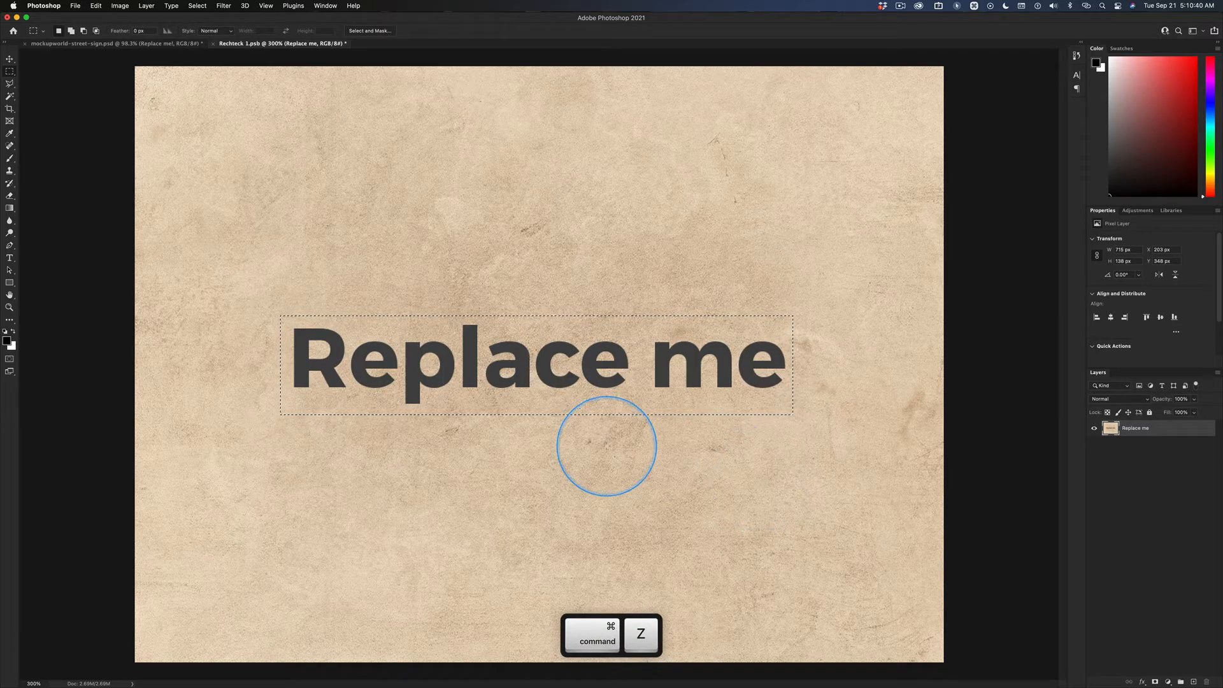
key(super+d)
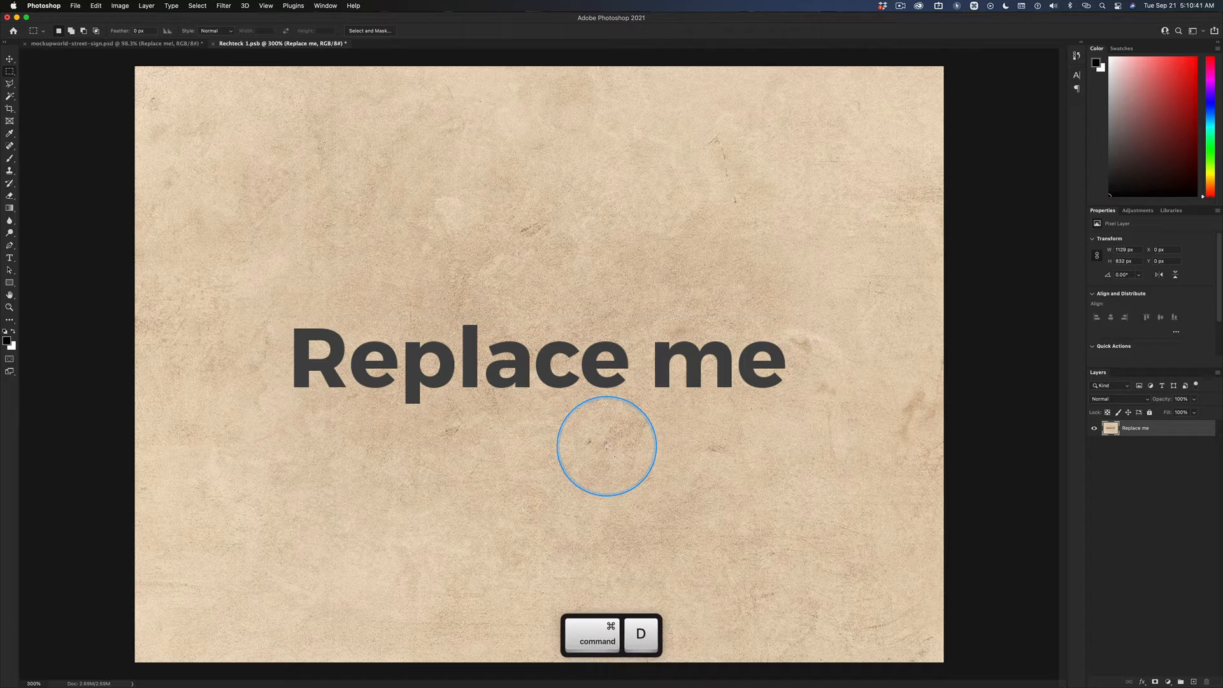
Step: Draw a rectangular marquee selection about 716 by 137 px around the words "Replace me"
click(9, 75)
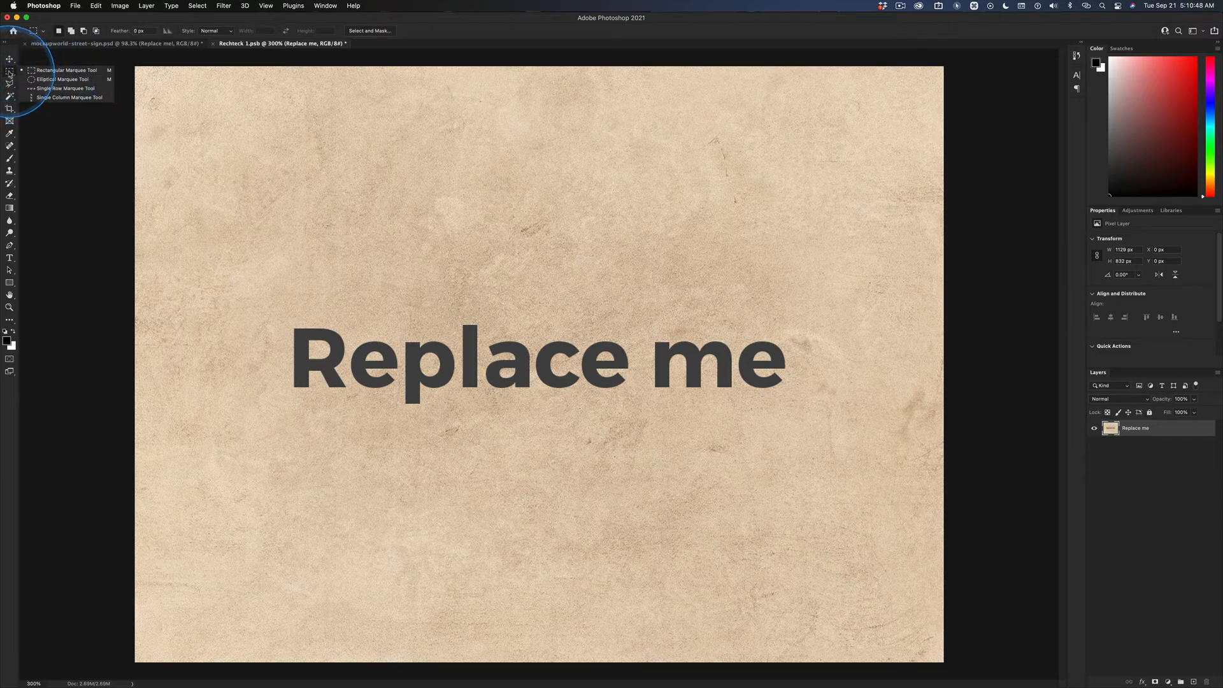
click(9, 73)
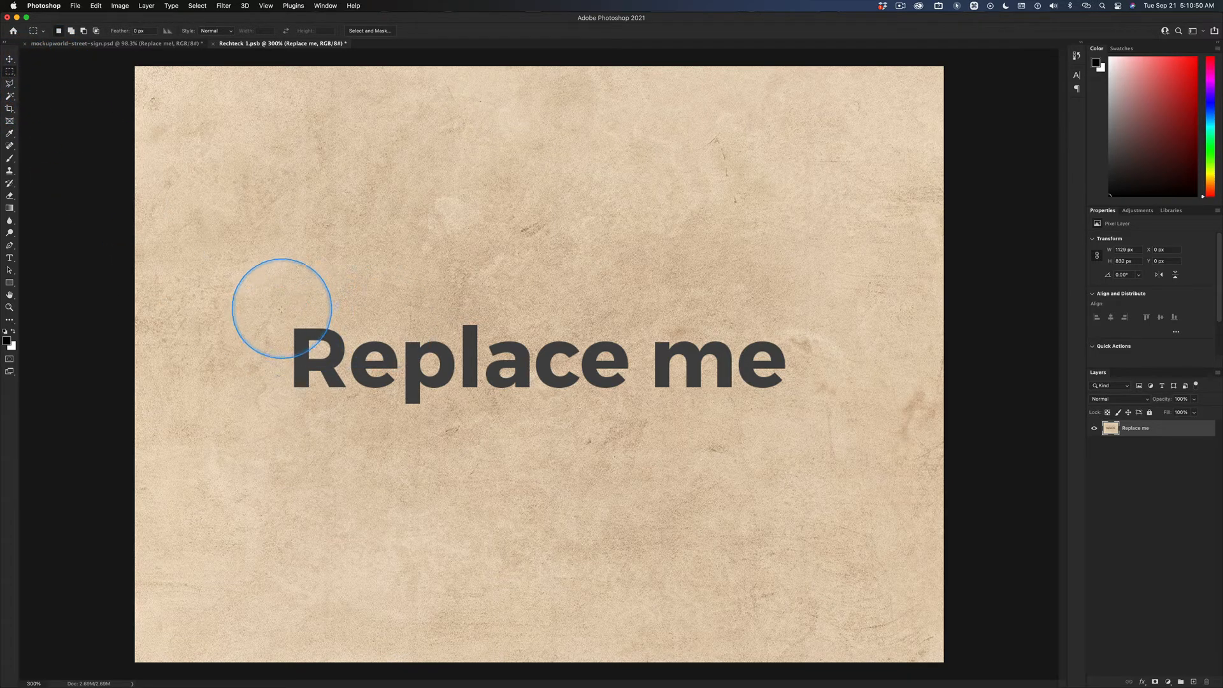
drag(279, 316, 790, 414)
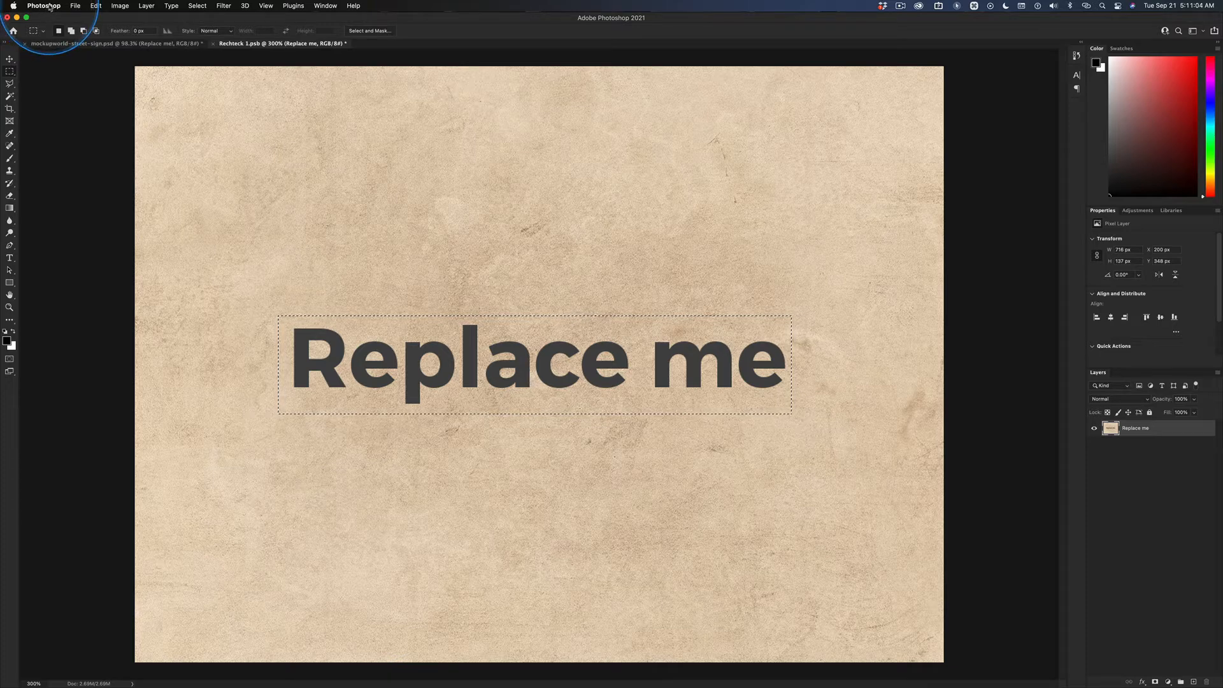
click(76, 7)
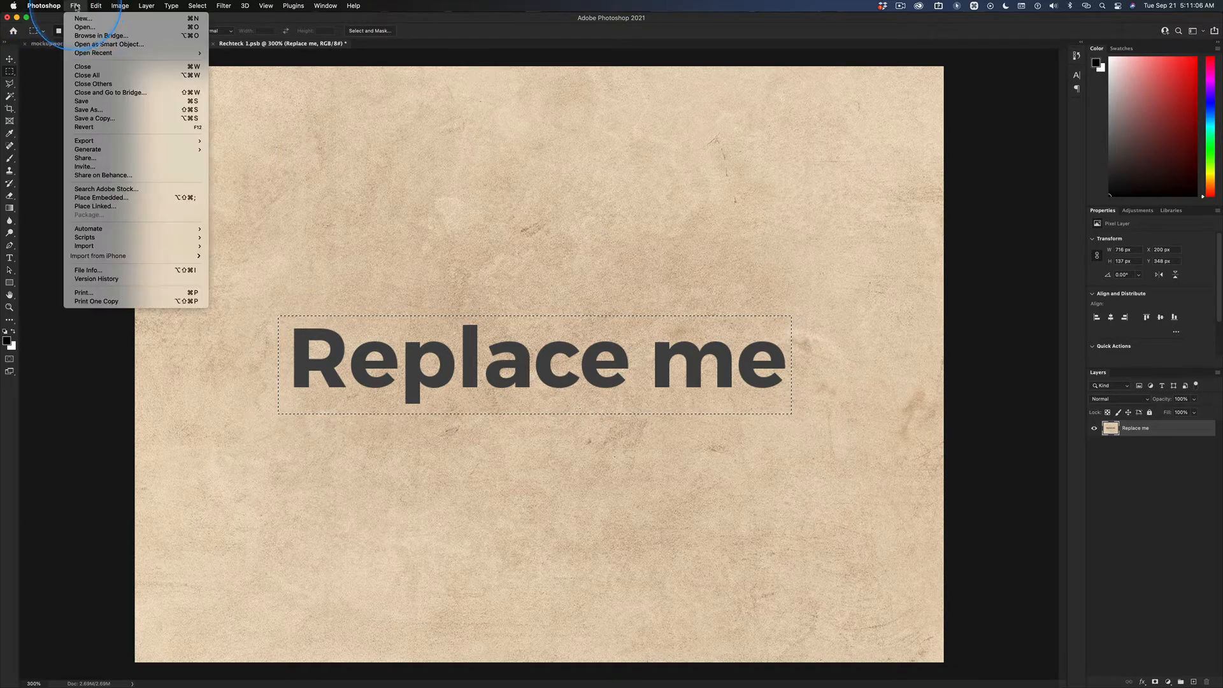
mouse_move(93, 5)
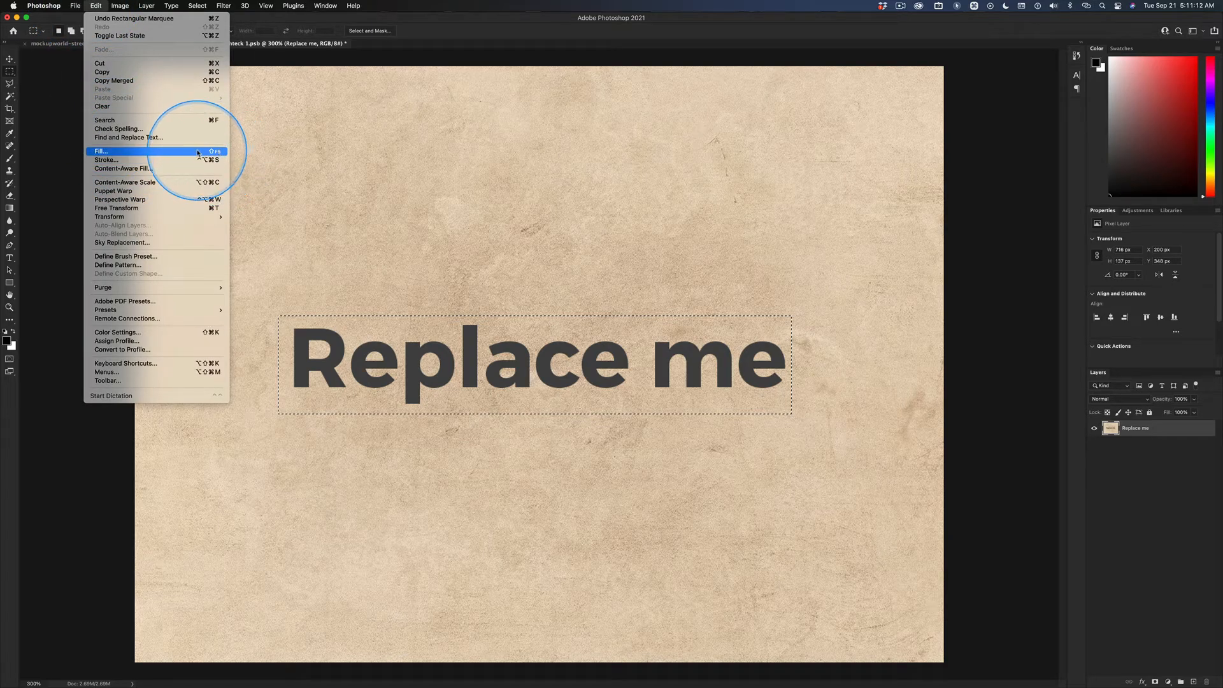
click(98, 5)
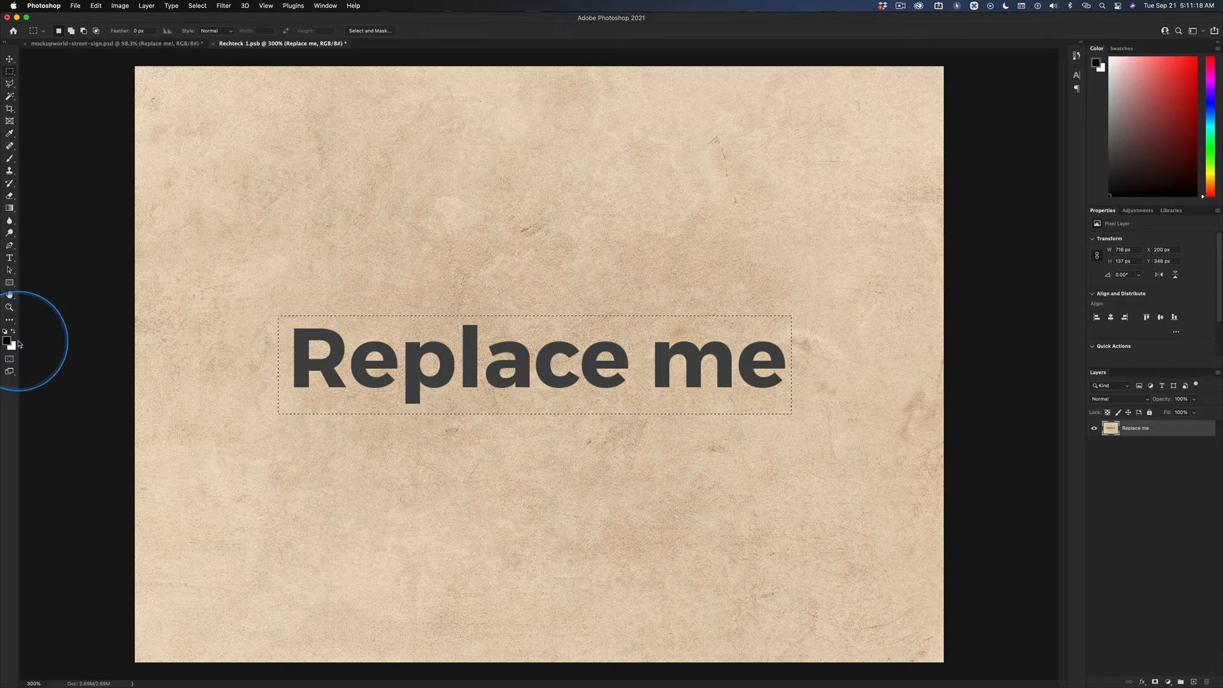
Step: Fill the selection with the black foreground color and the white background color, and undo both fills
key(alt+BackSpace)
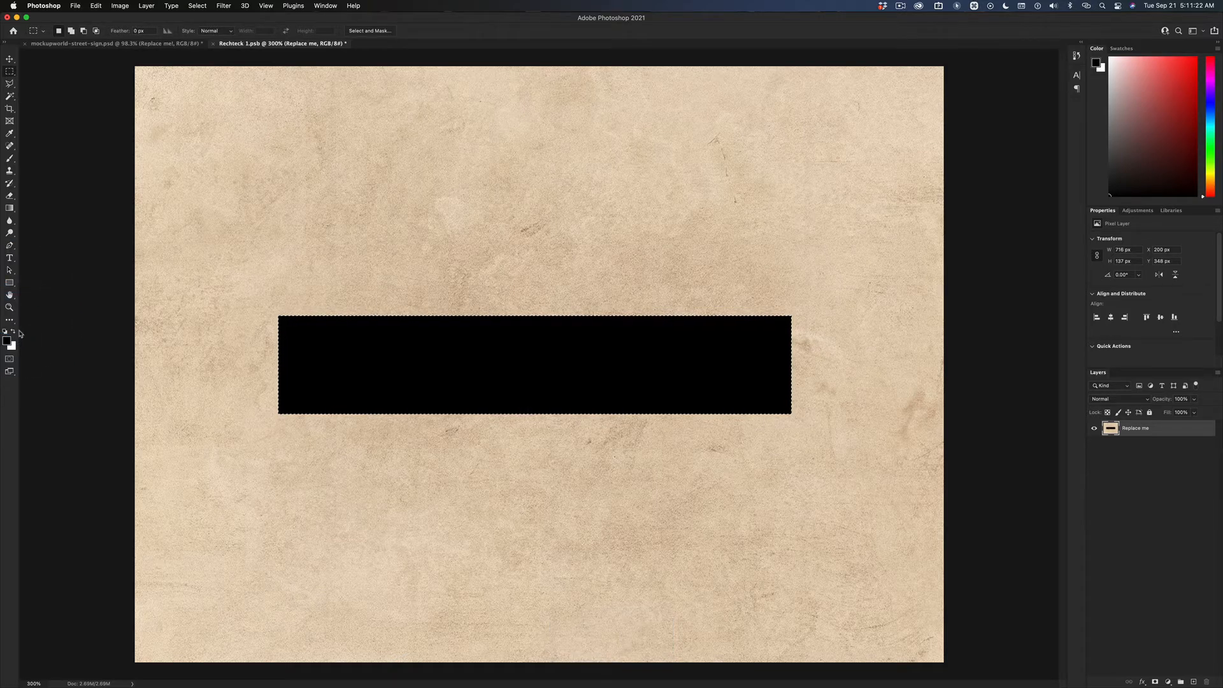
key(super)
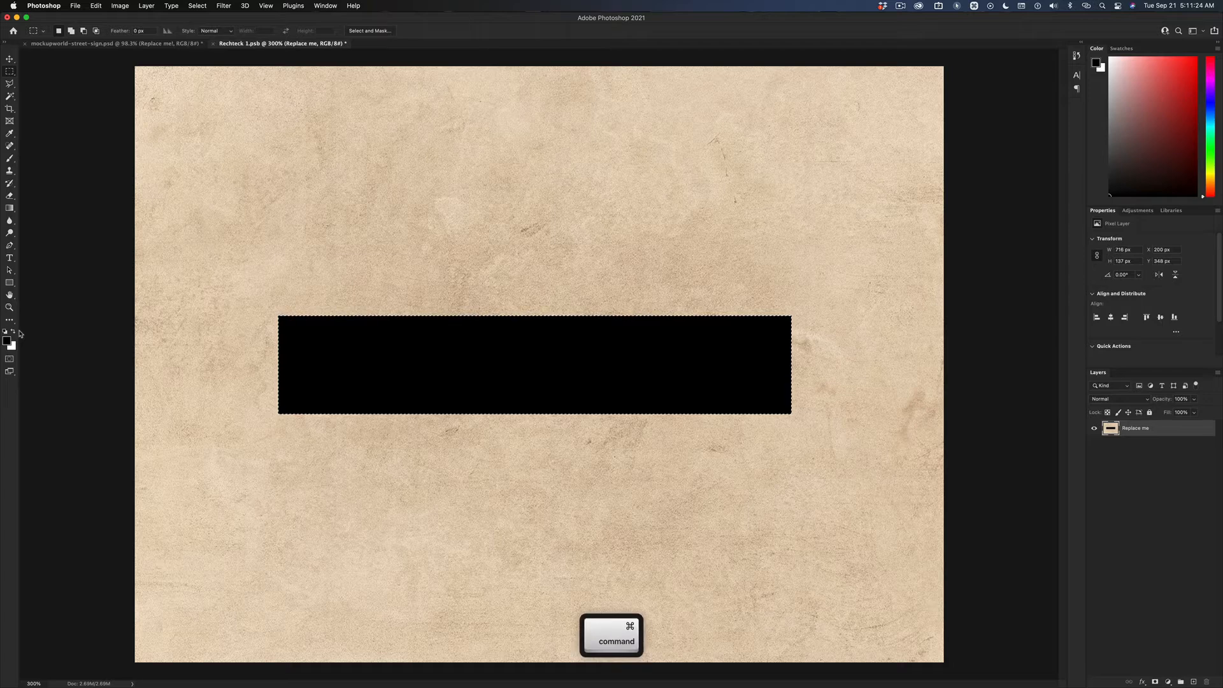
key(super+BackSpace)
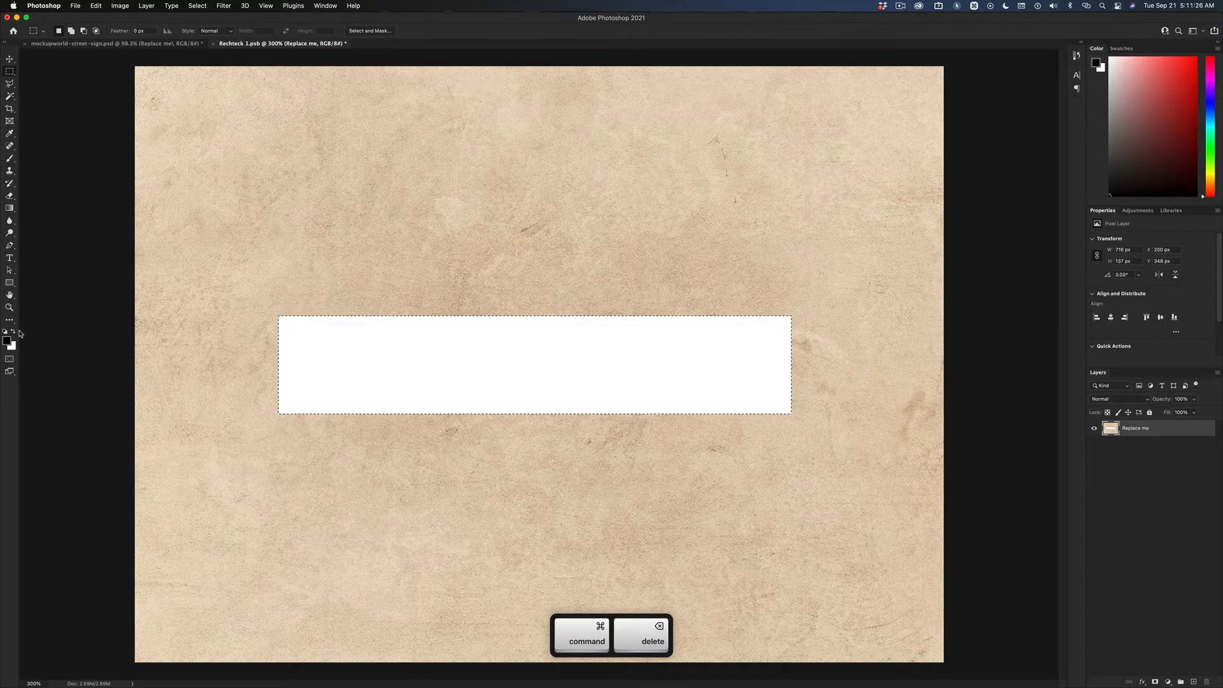
key(super+z)
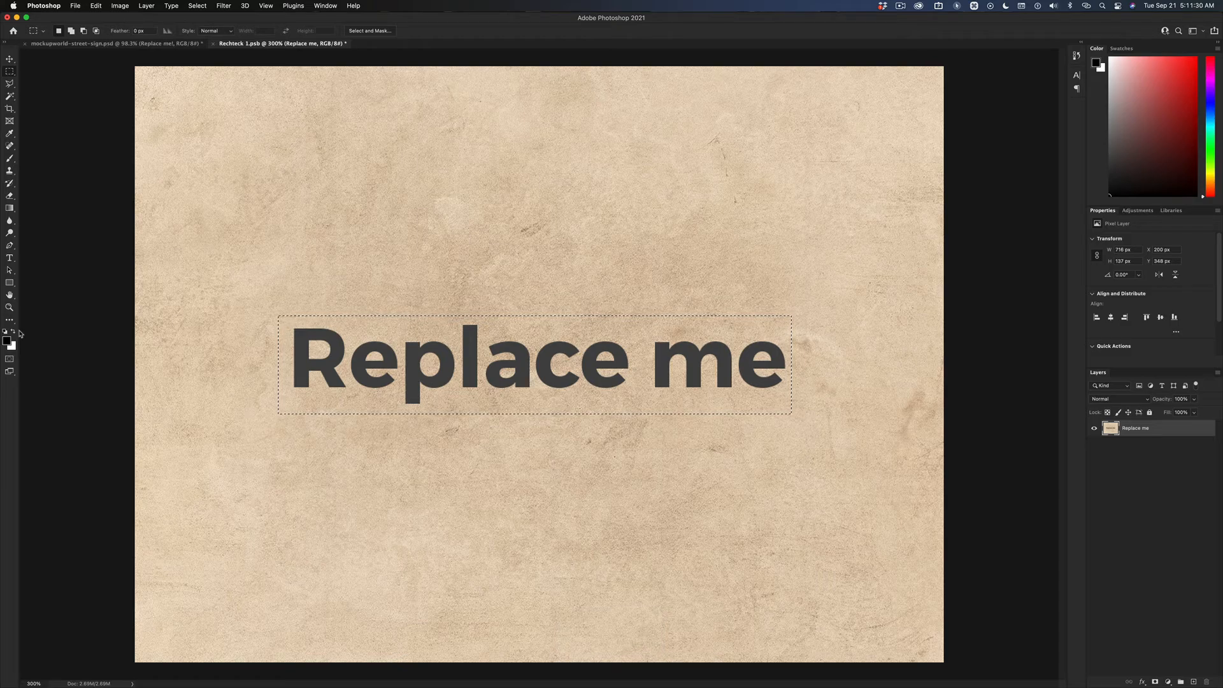
Step: Remove the selected words with a Content-Aware fill at 100% opacity with Color Adaptation, and deselect
key(shift+BackSpace)
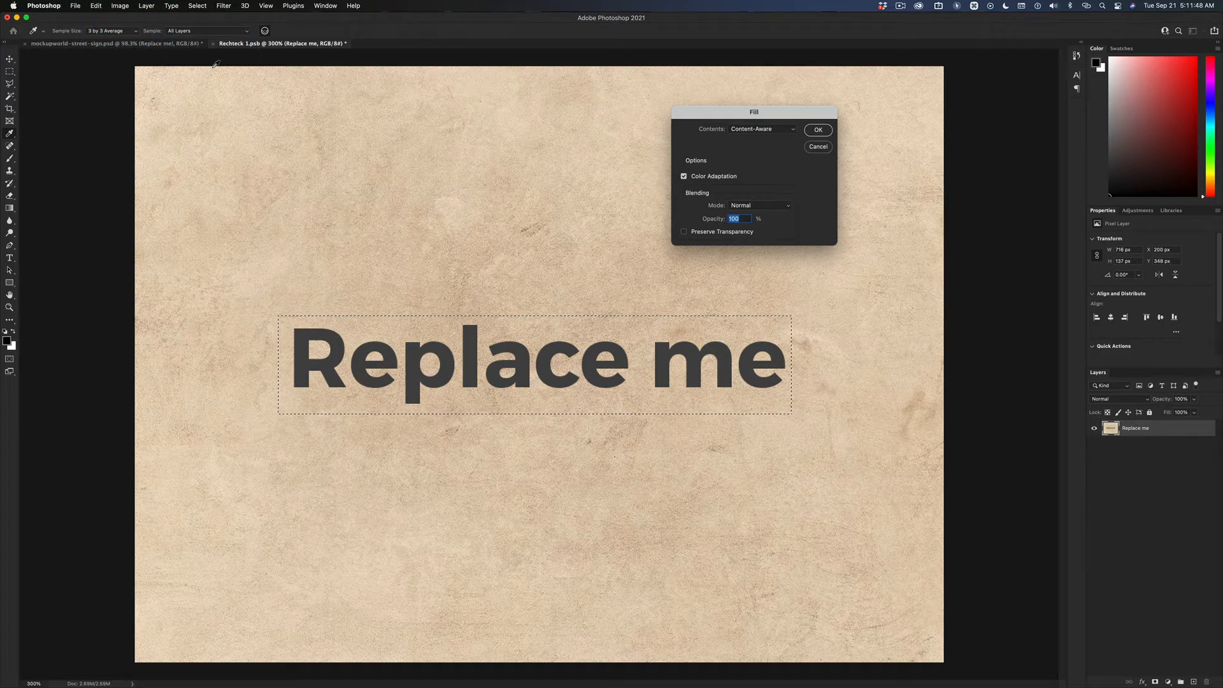
click(790, 133)
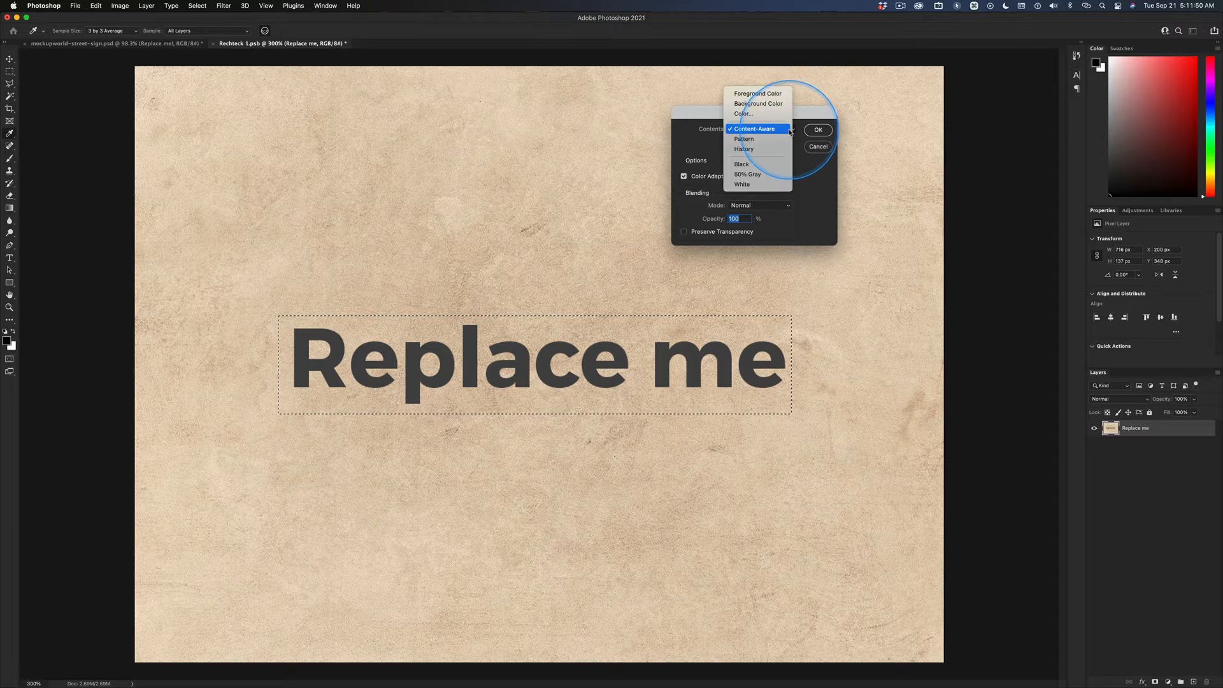
click(765, 94)
click(757, 129)
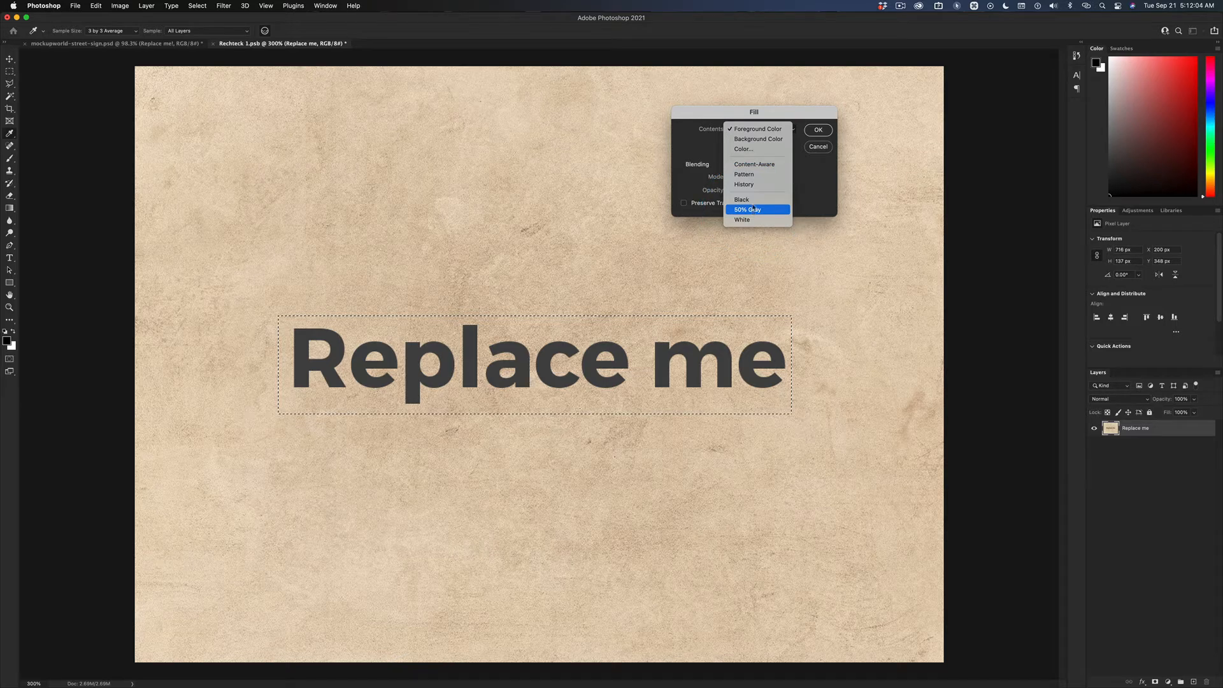
click(756, 165)
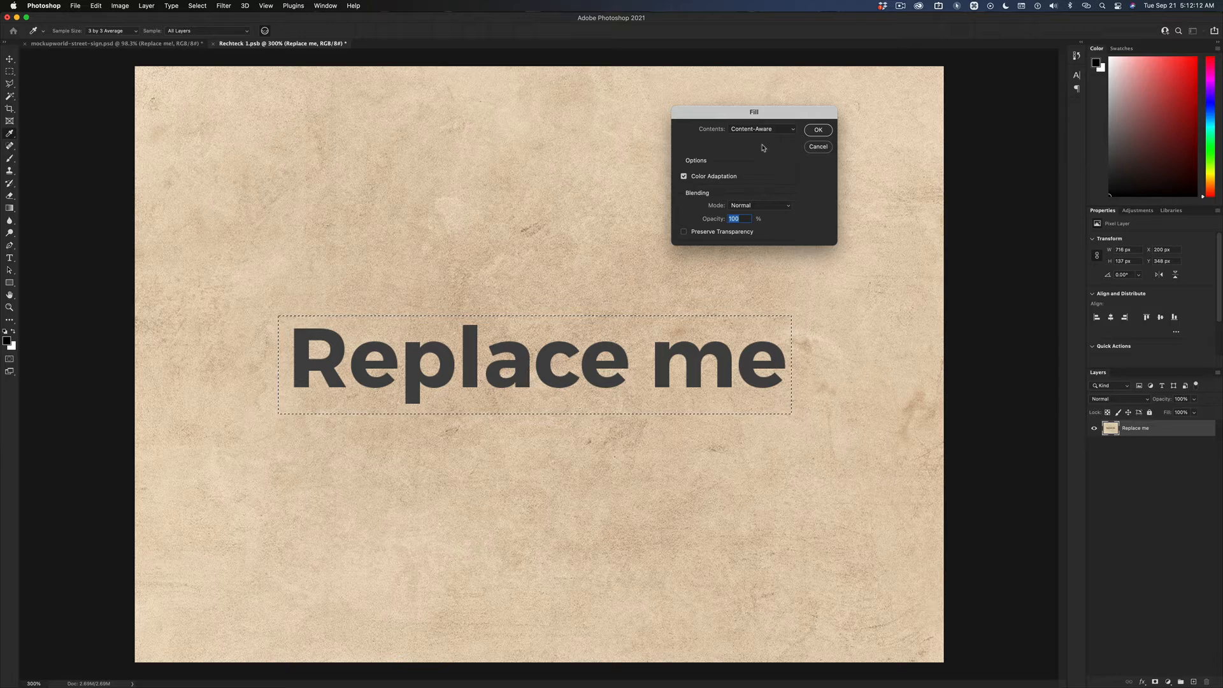
click(819, 130)
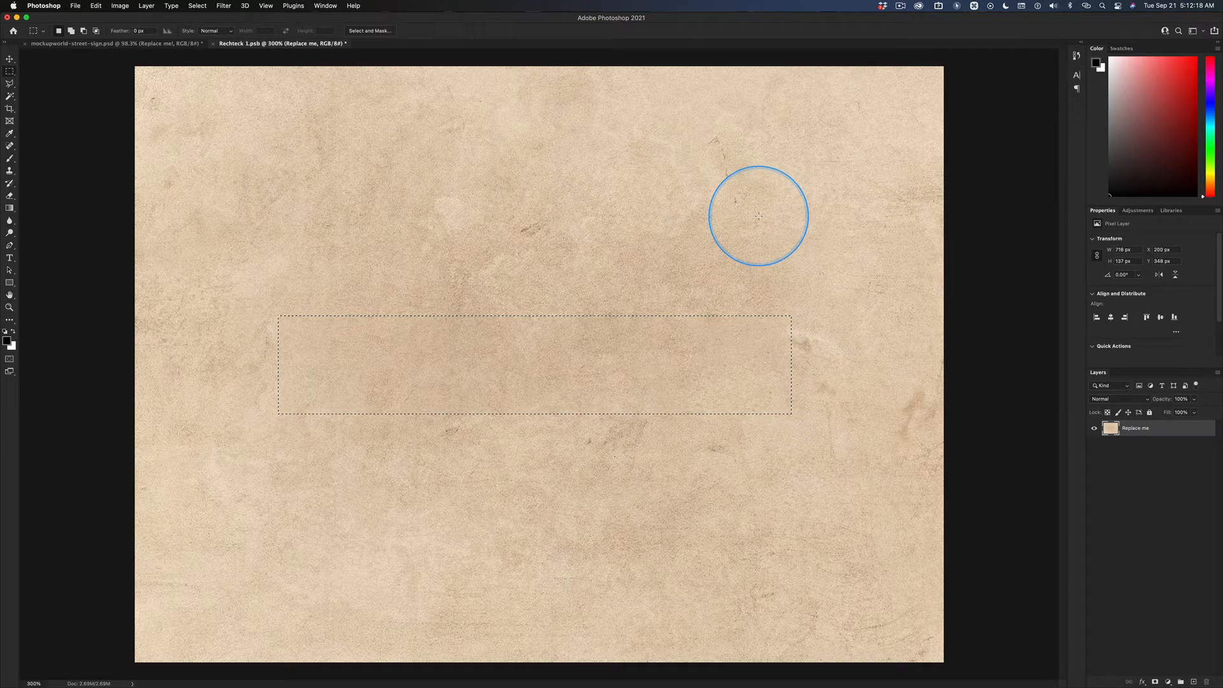
click(196, 6)
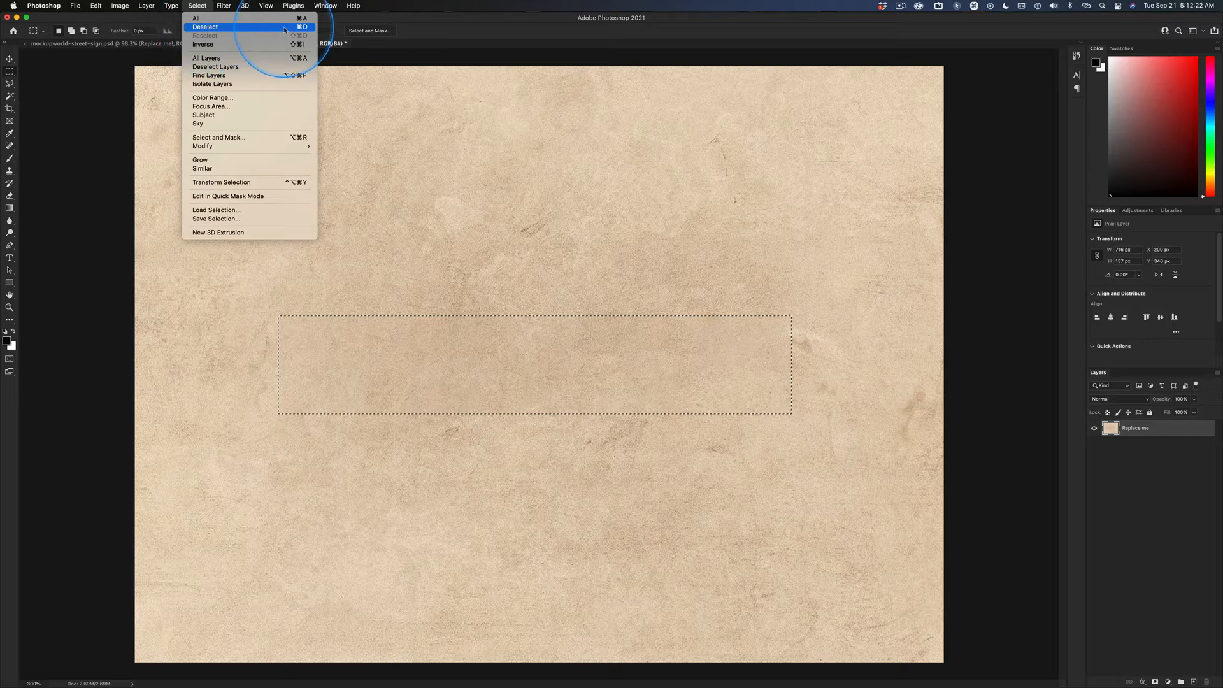
click(284, 29)
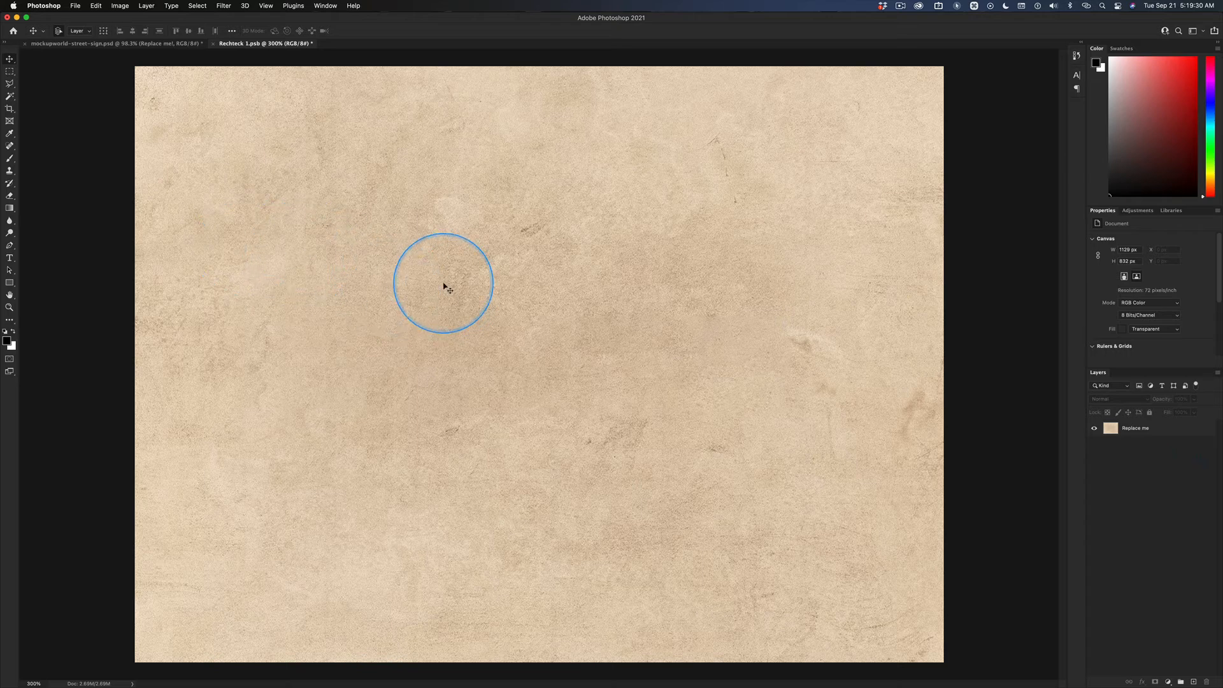
Step: Start a center-aligned text layer in Verveine Regular at 315 px in the upper middle of the sign
key(t)
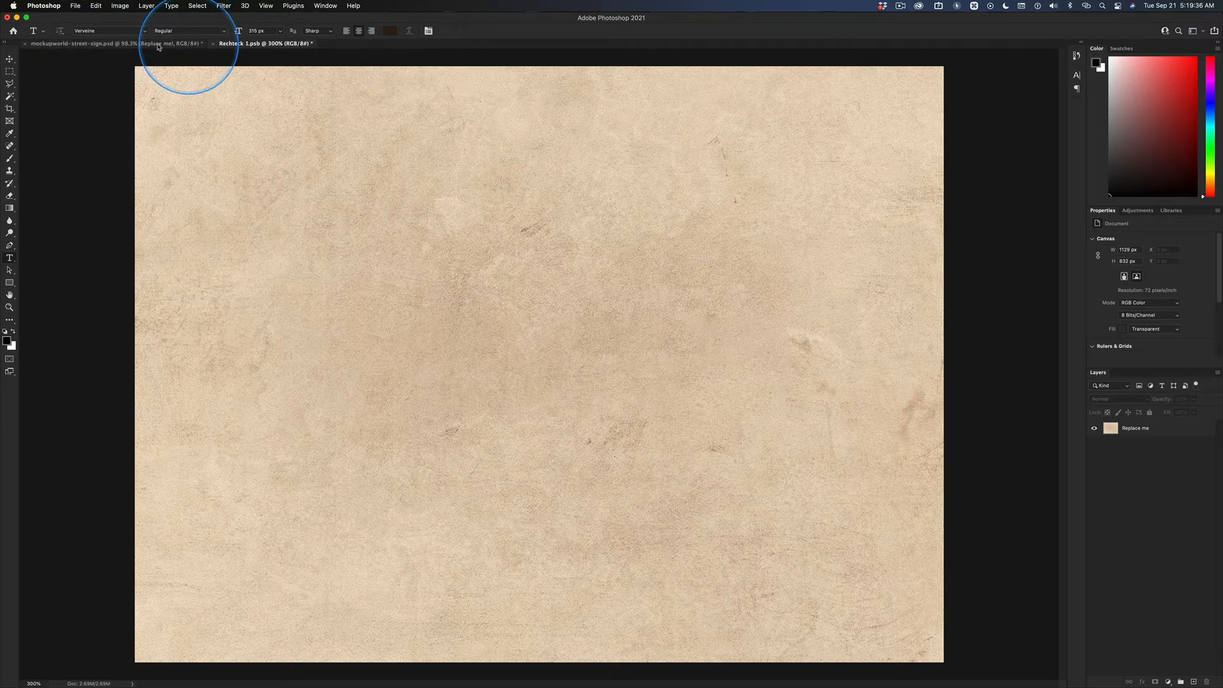
key(ctrl)
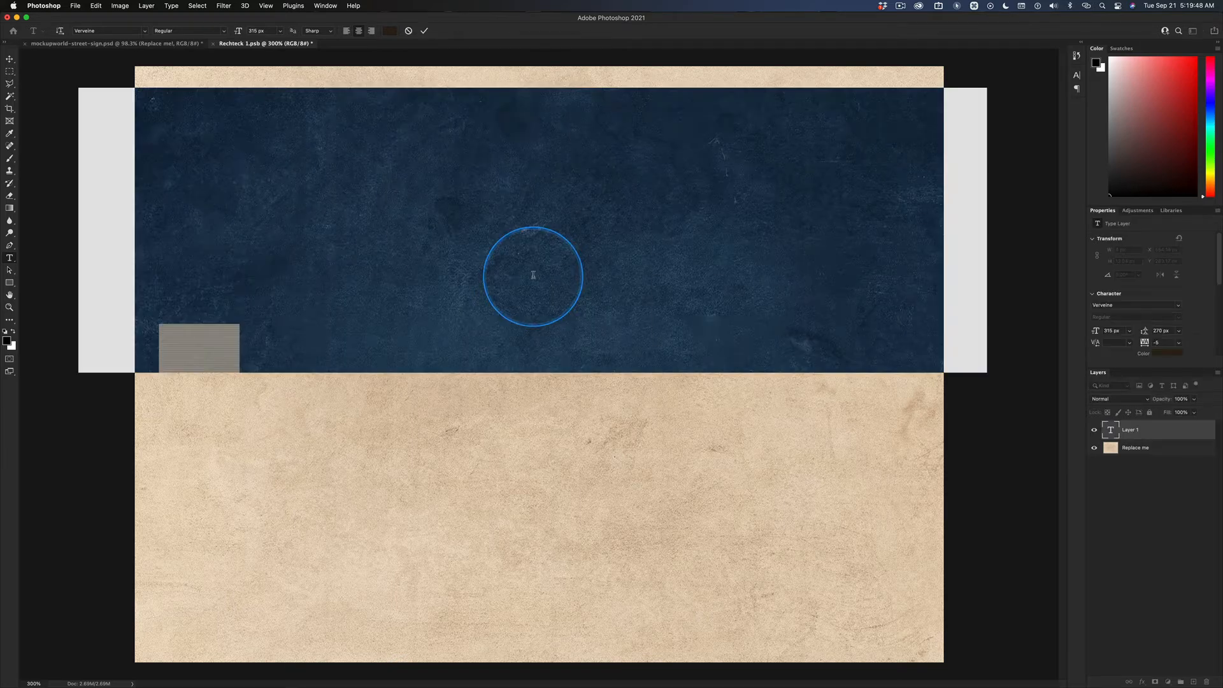
click(532, 275)
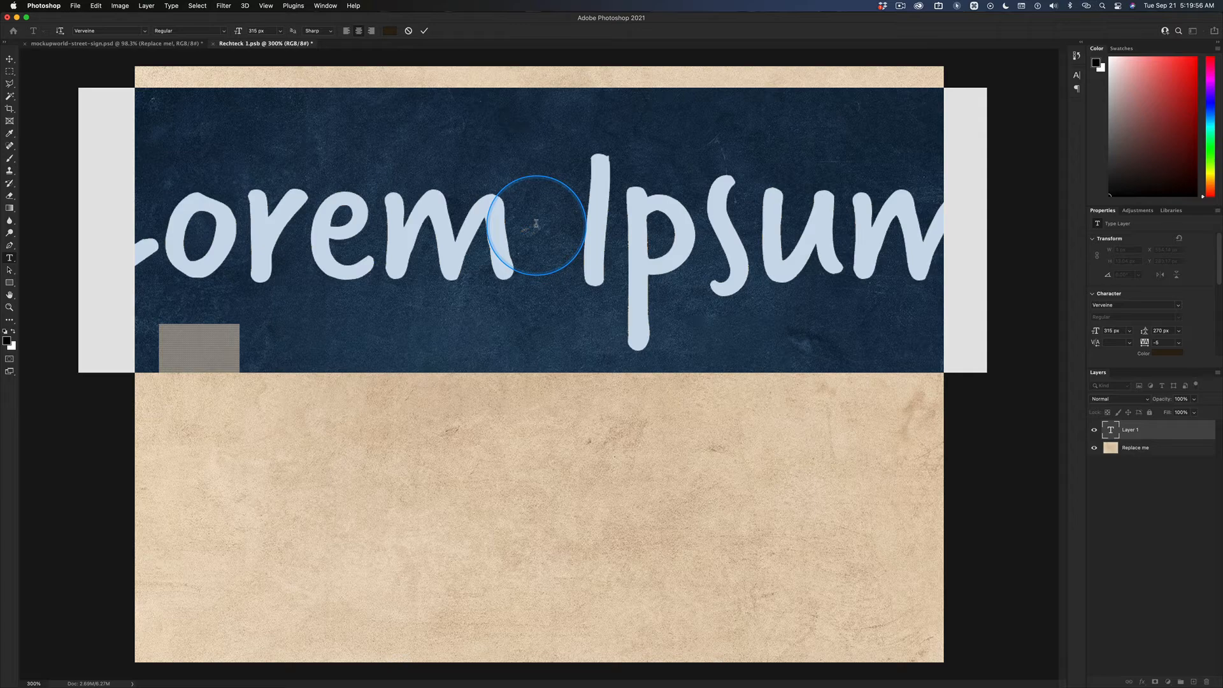
text(make)
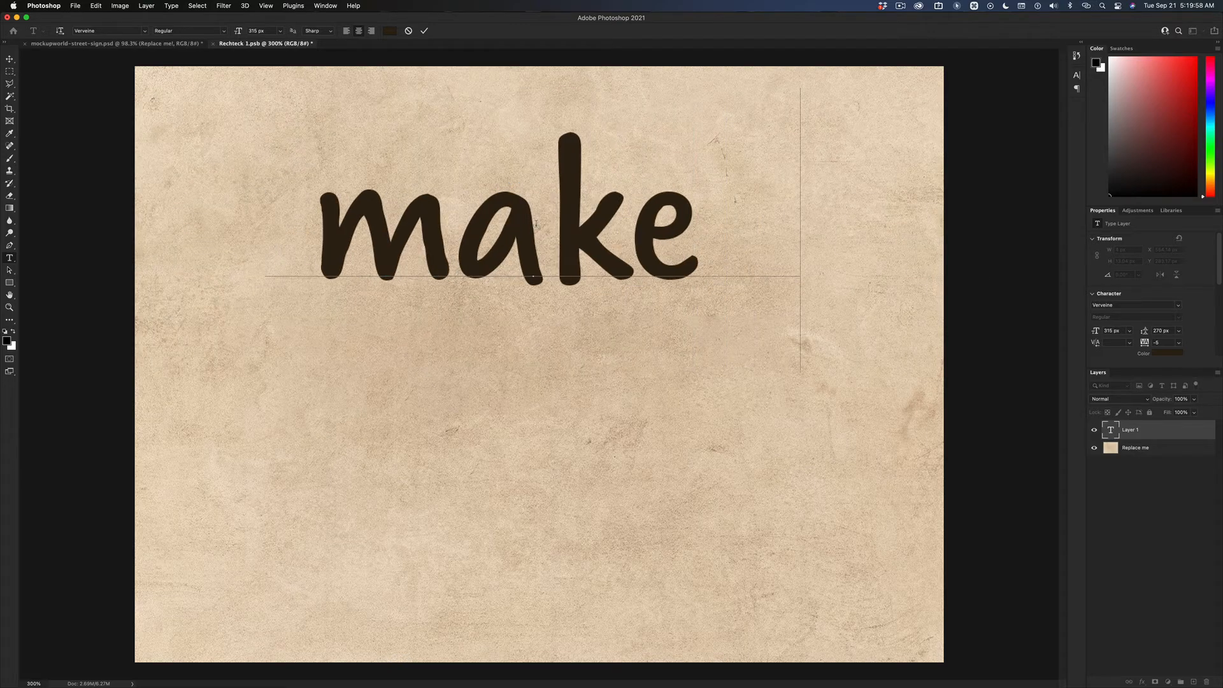
text( a)
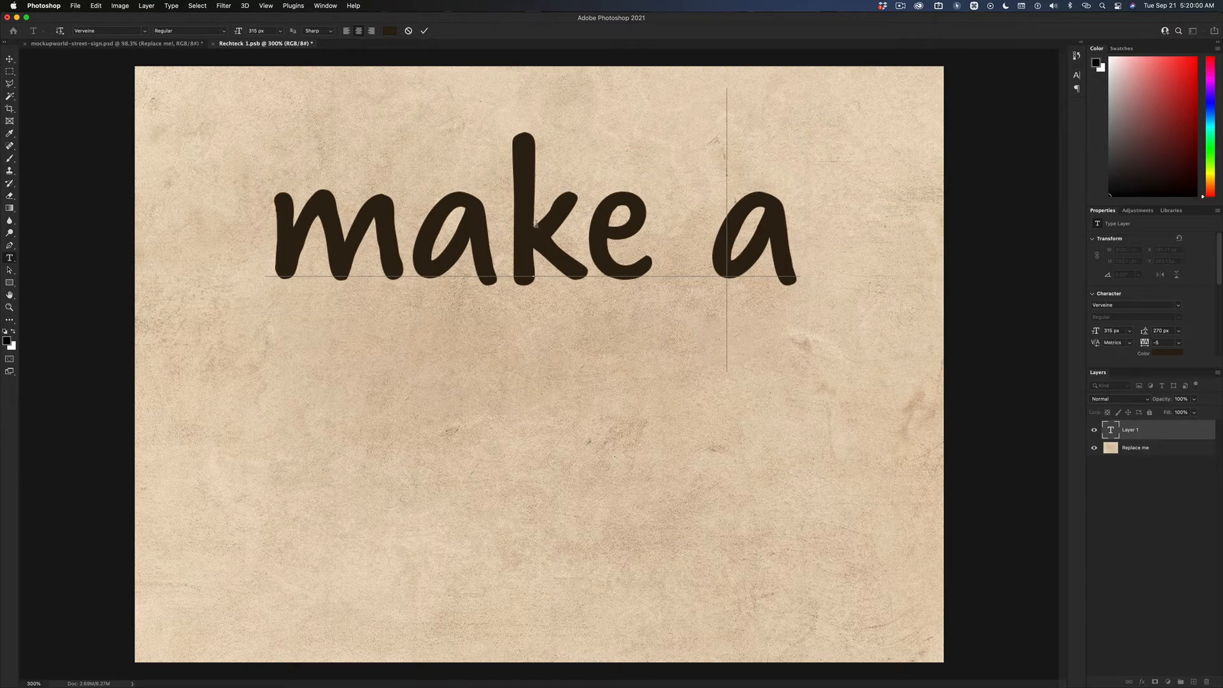
key(ctrl+a)
key(BackSpace)
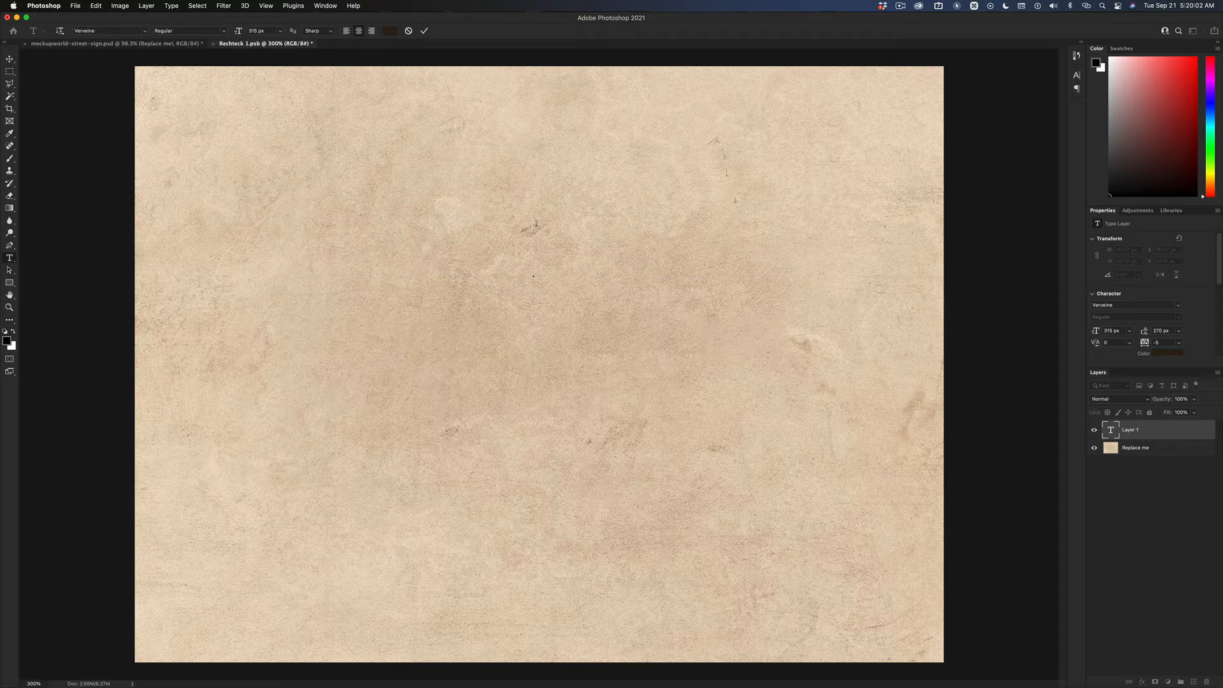
Step: Enter "MAKE A PLAYLIST" in capitals, with "MAKE A" on the first line and "PLAYLIST" on the second
key(Caps_Lock)
text(M)
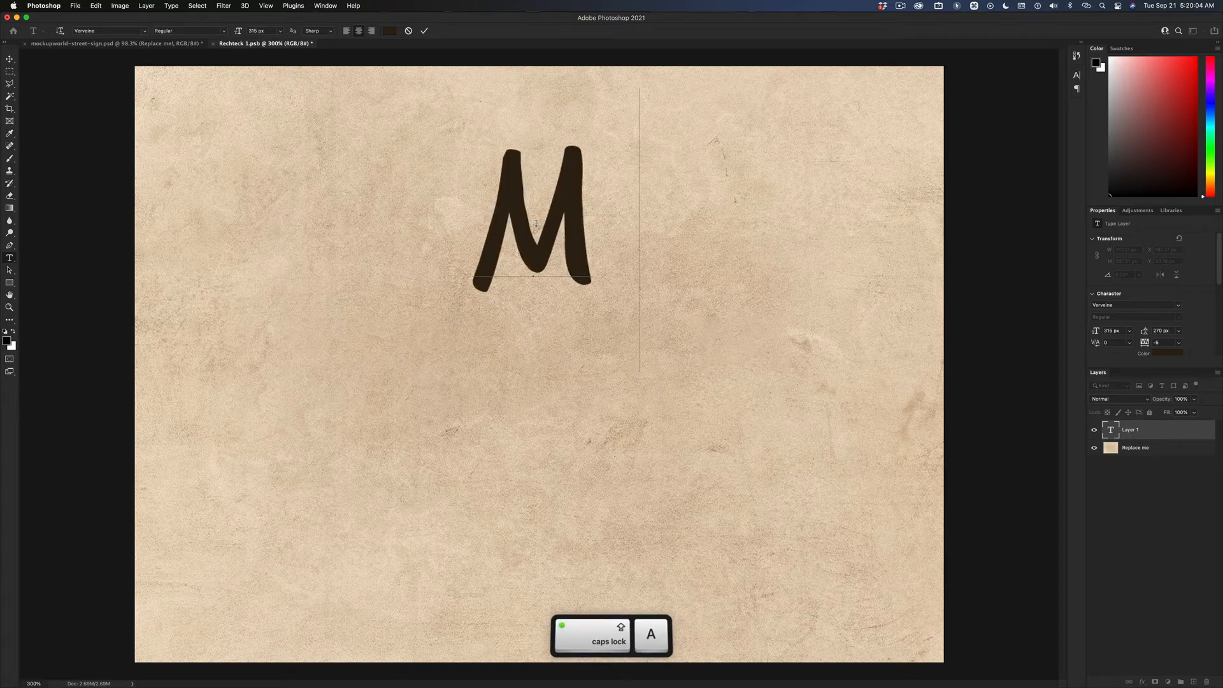
text(AKE A)
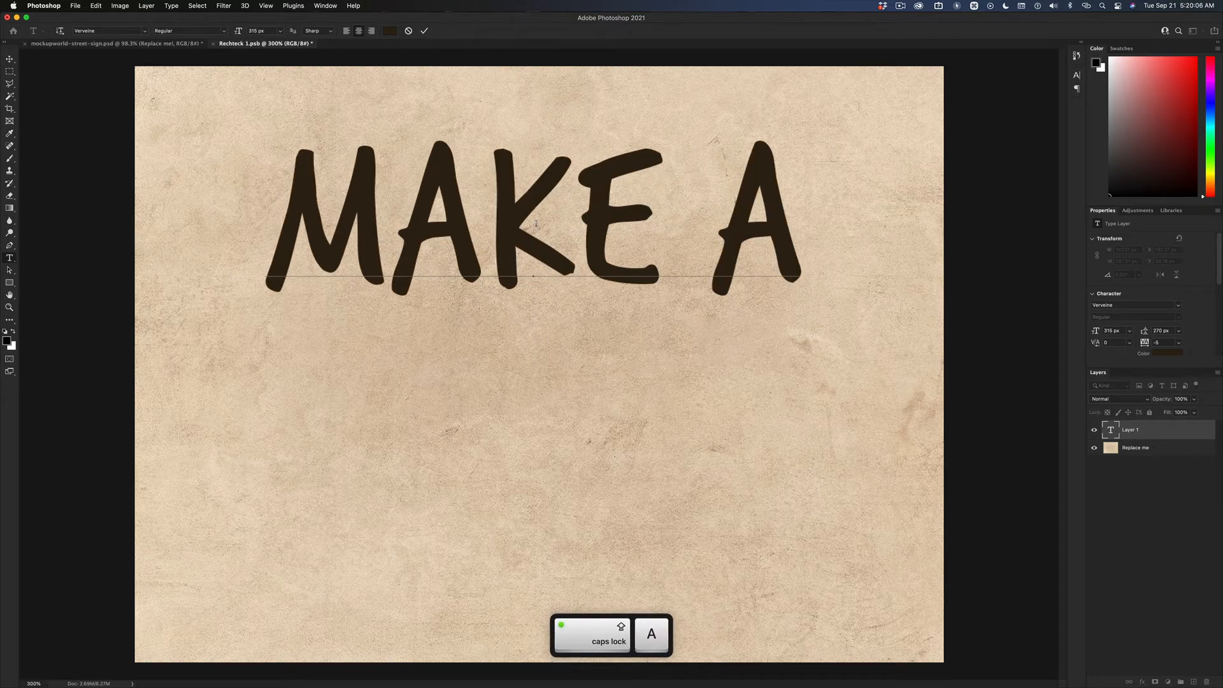
key(Return)
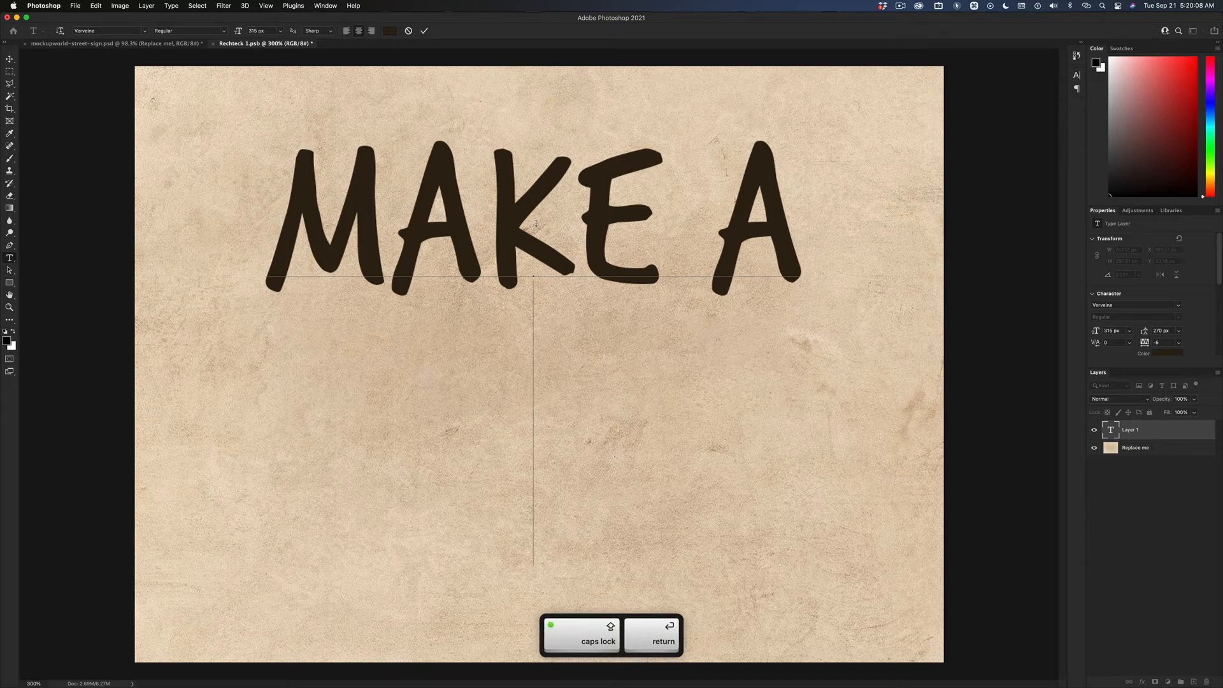
text(PLAY)
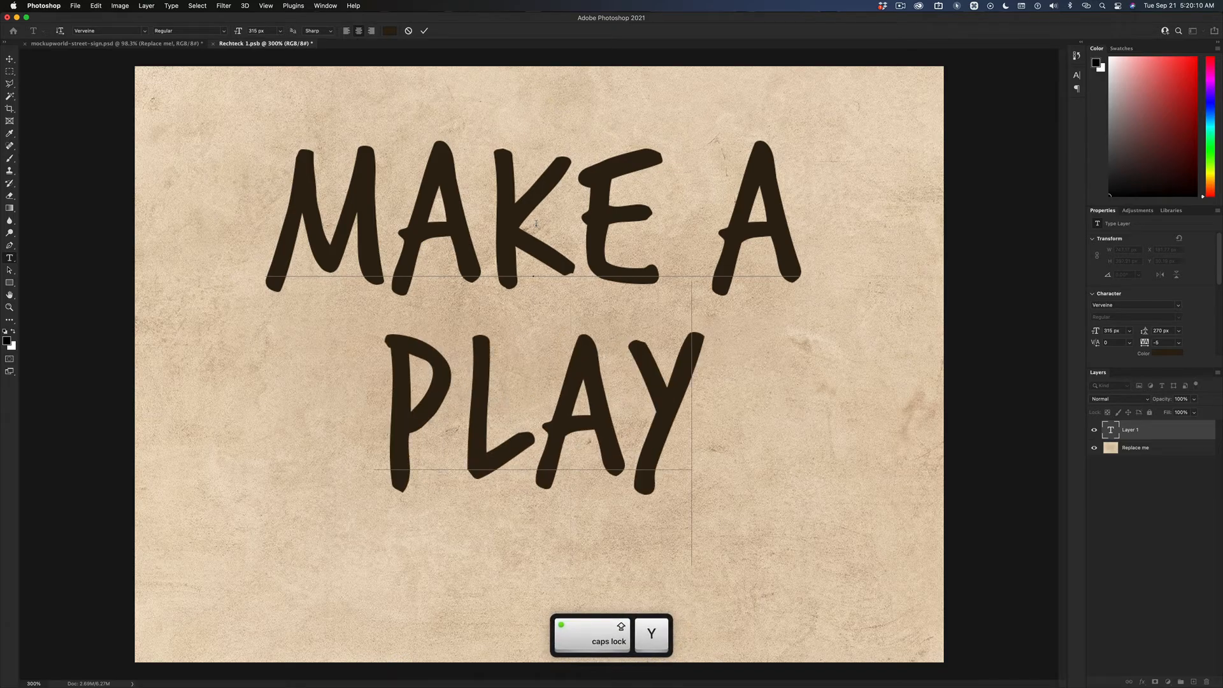
text(LIST)
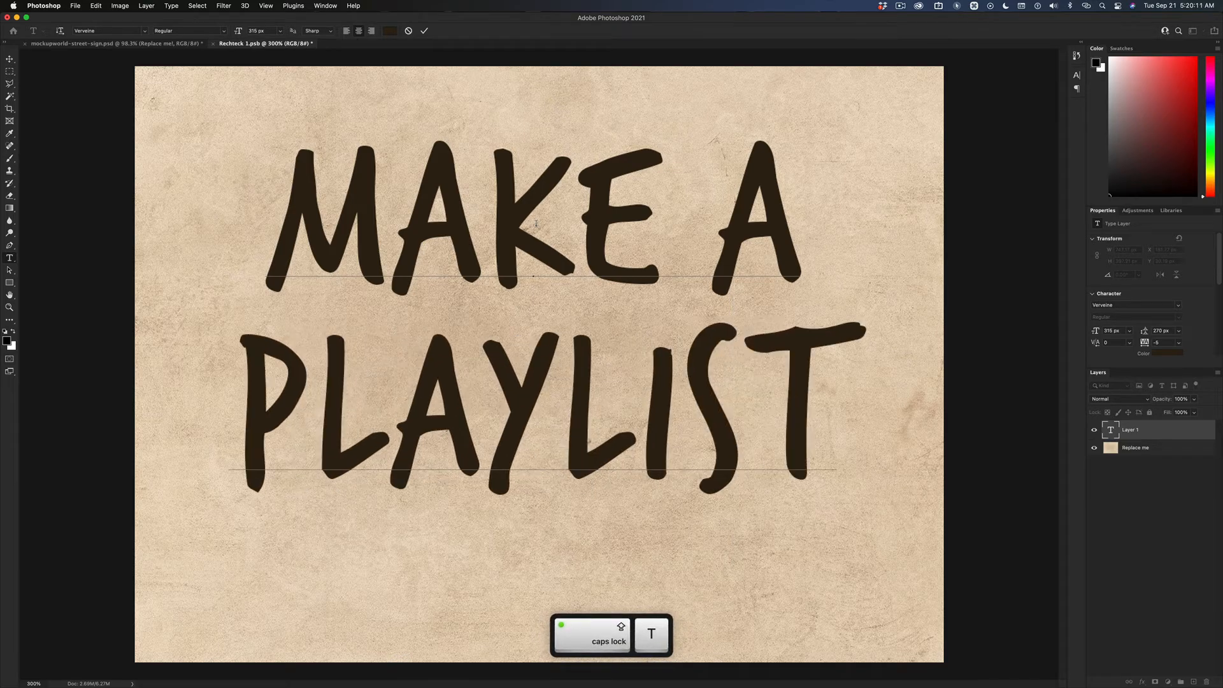
Step: Commit the text and move it down about 47 px to center it vertically on the sign
click(10, 59)
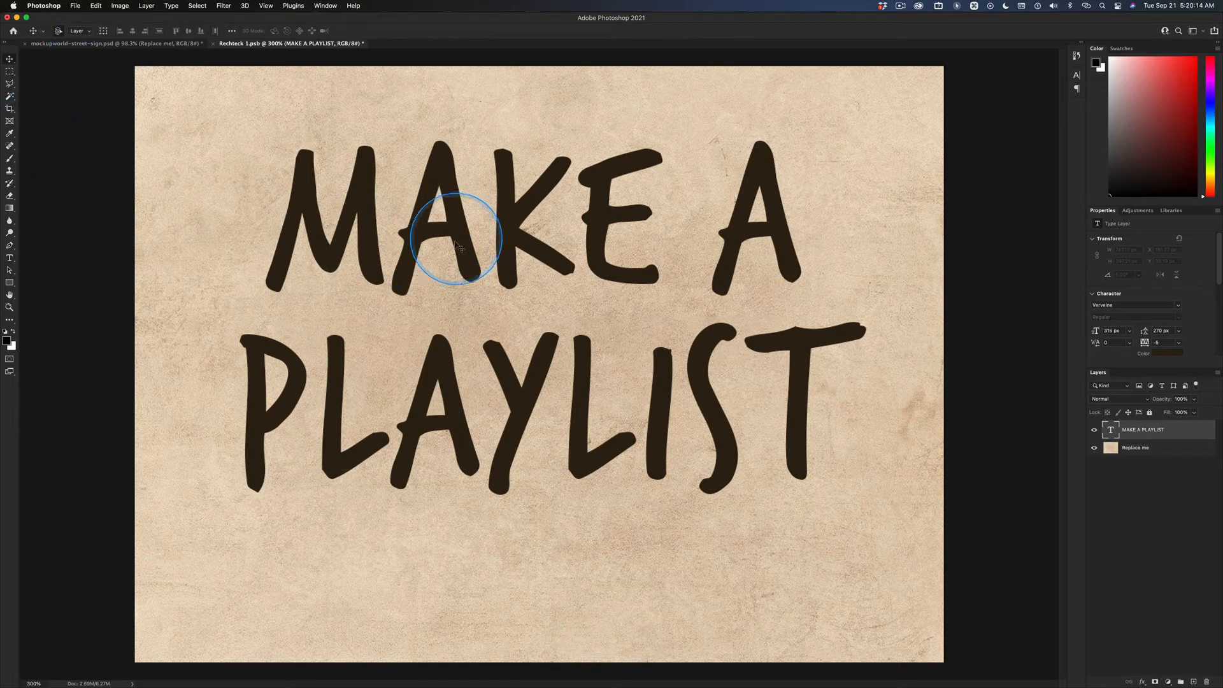
drag(457, 252, 458, 275)
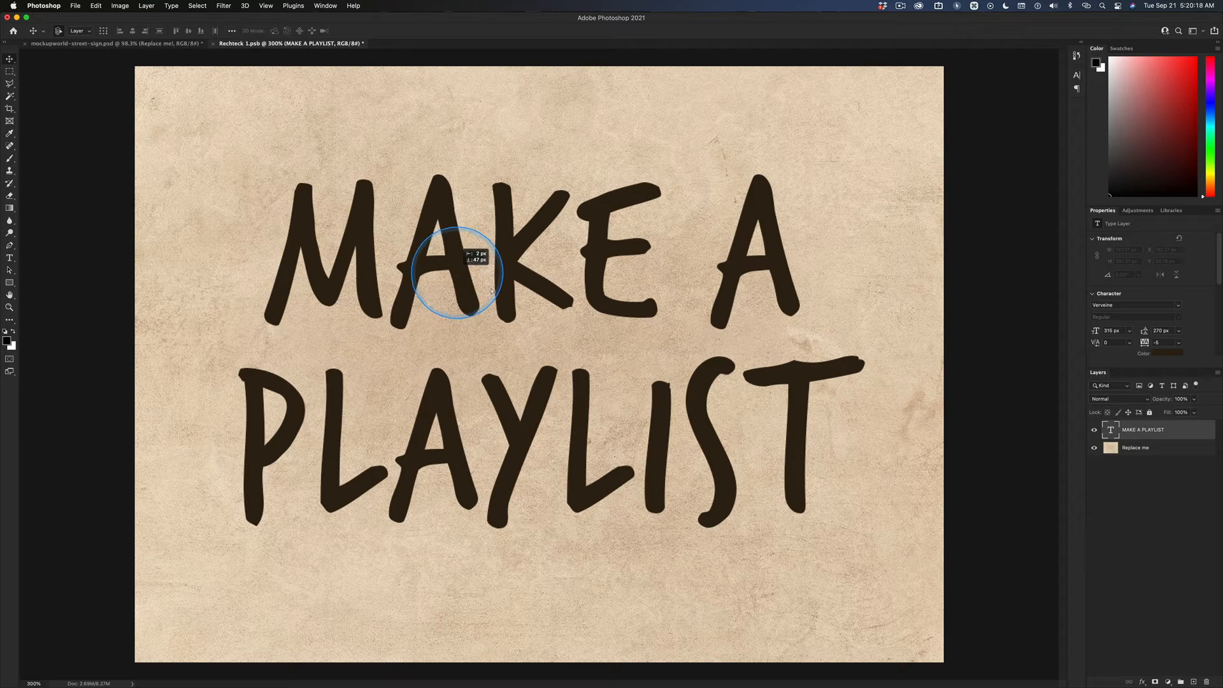
drag(459, 275, 459, 274)
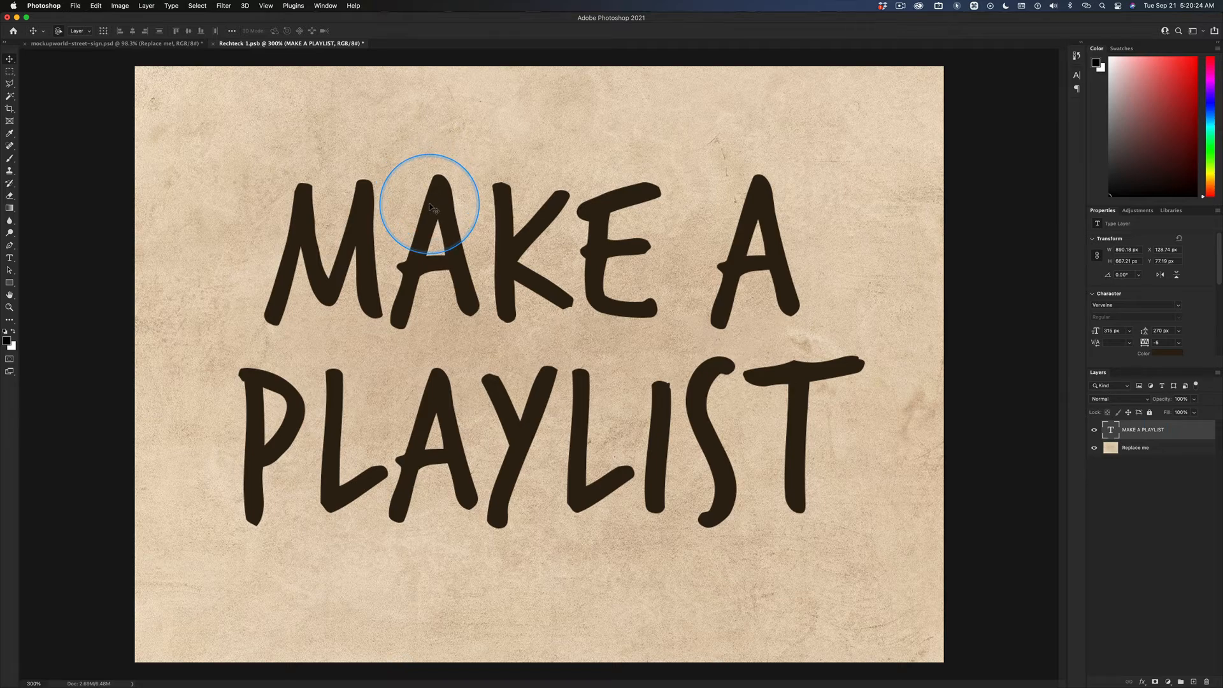
Step: Set the color of the "MAKE A PLAYLIST" text to dark brown #352c23 and commit the edit
double_click(1112, 431)
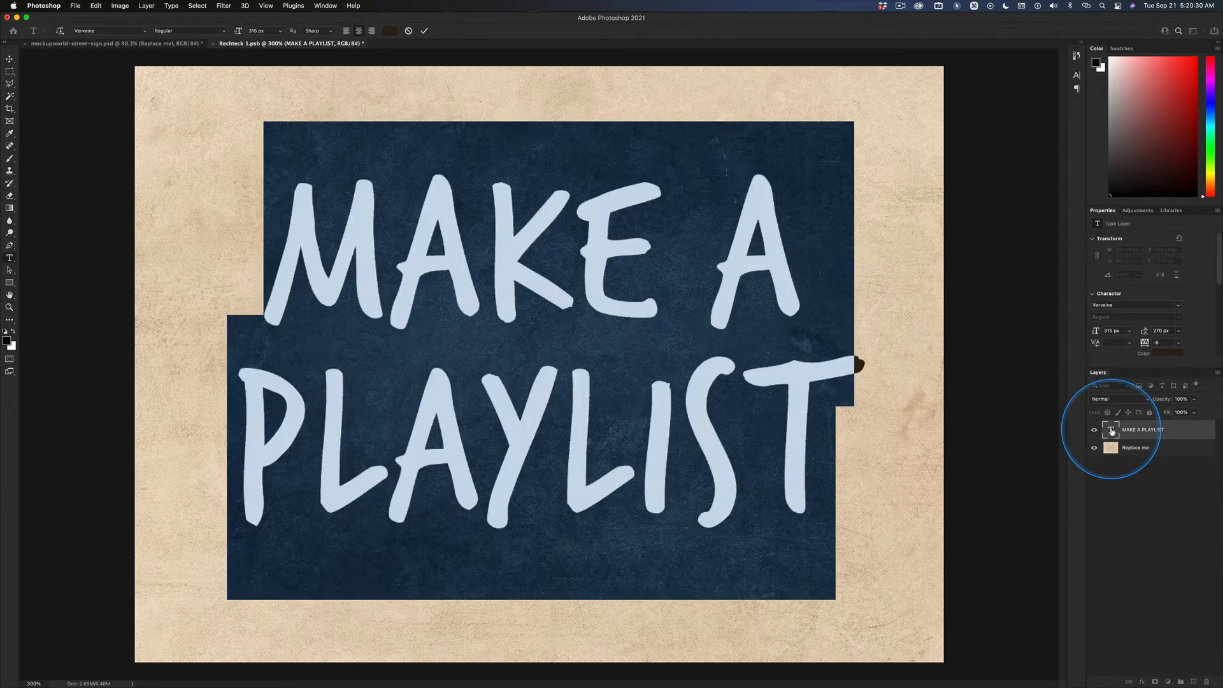
click(391, 32)
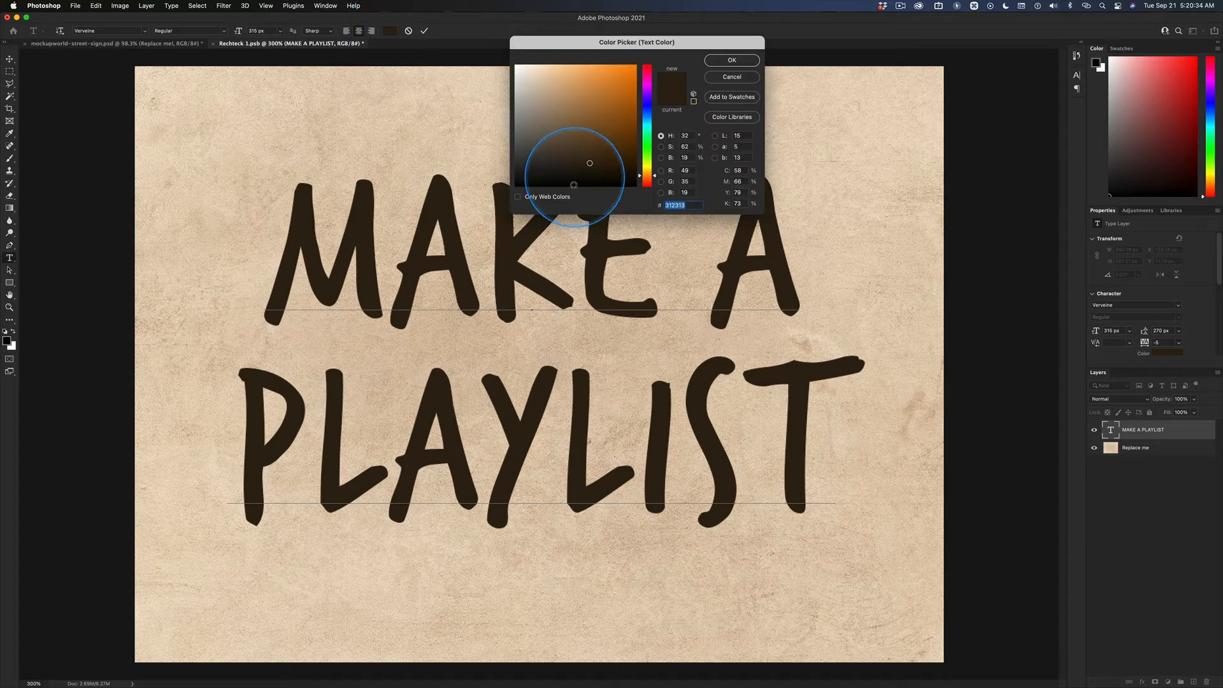
click(515, 186)
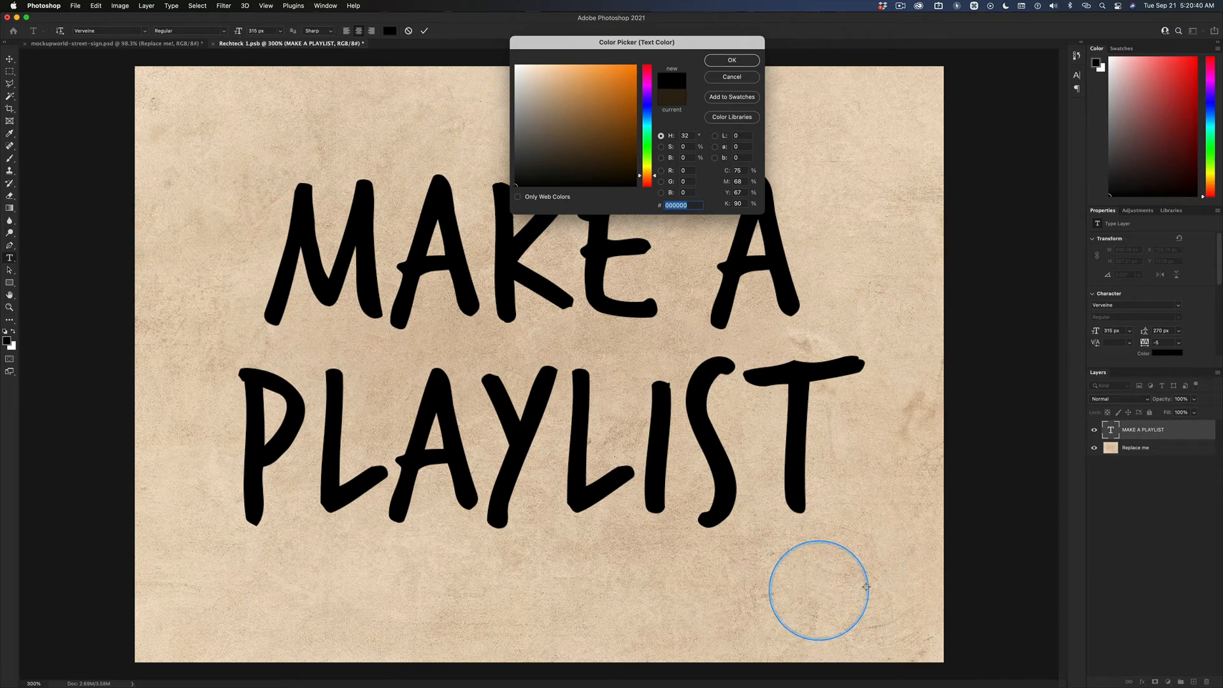
click(766, 537)
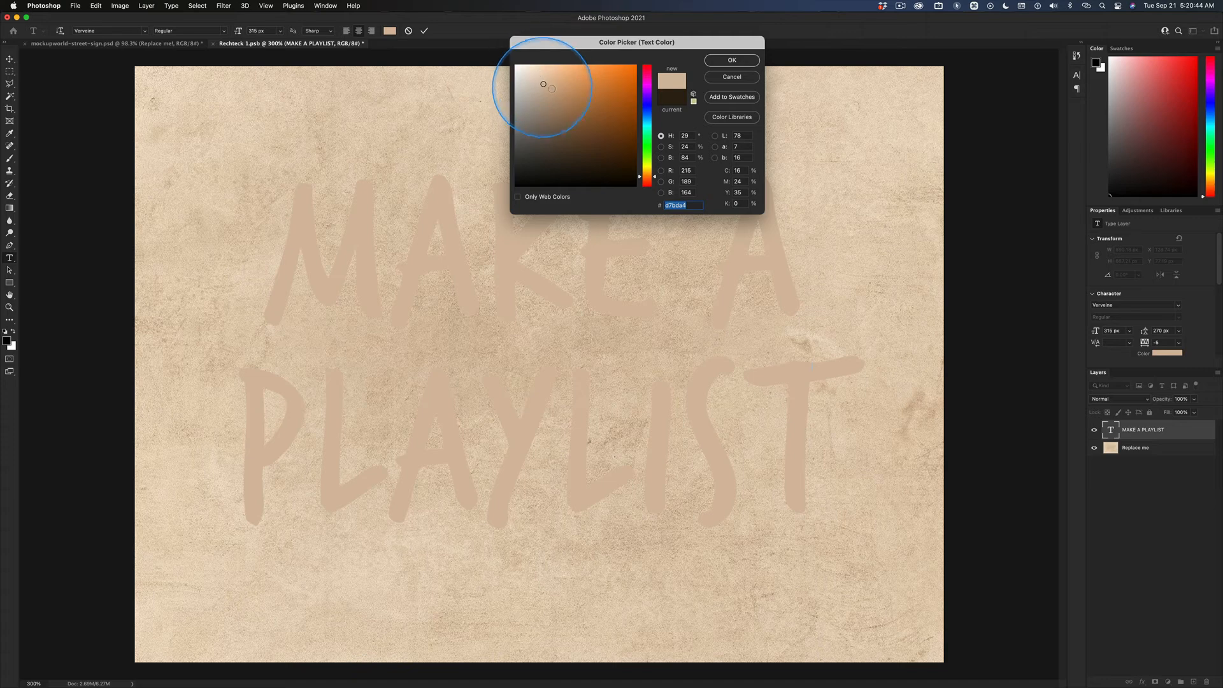
click(556, 161)
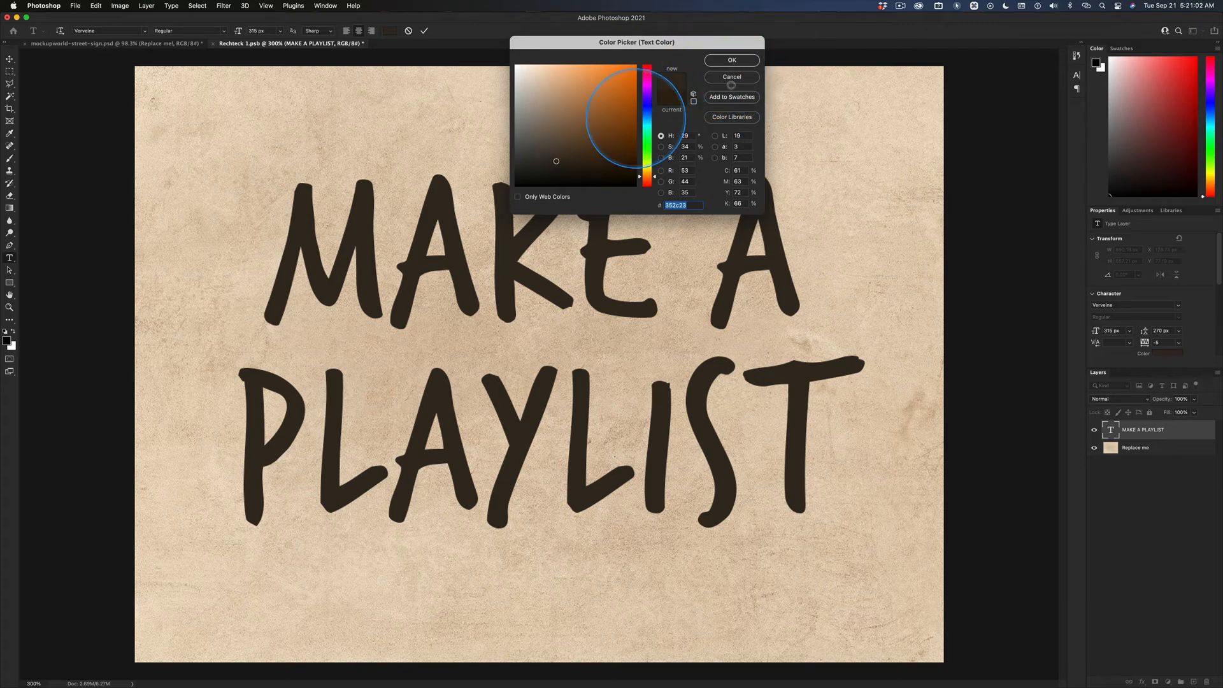
click(732, 62)
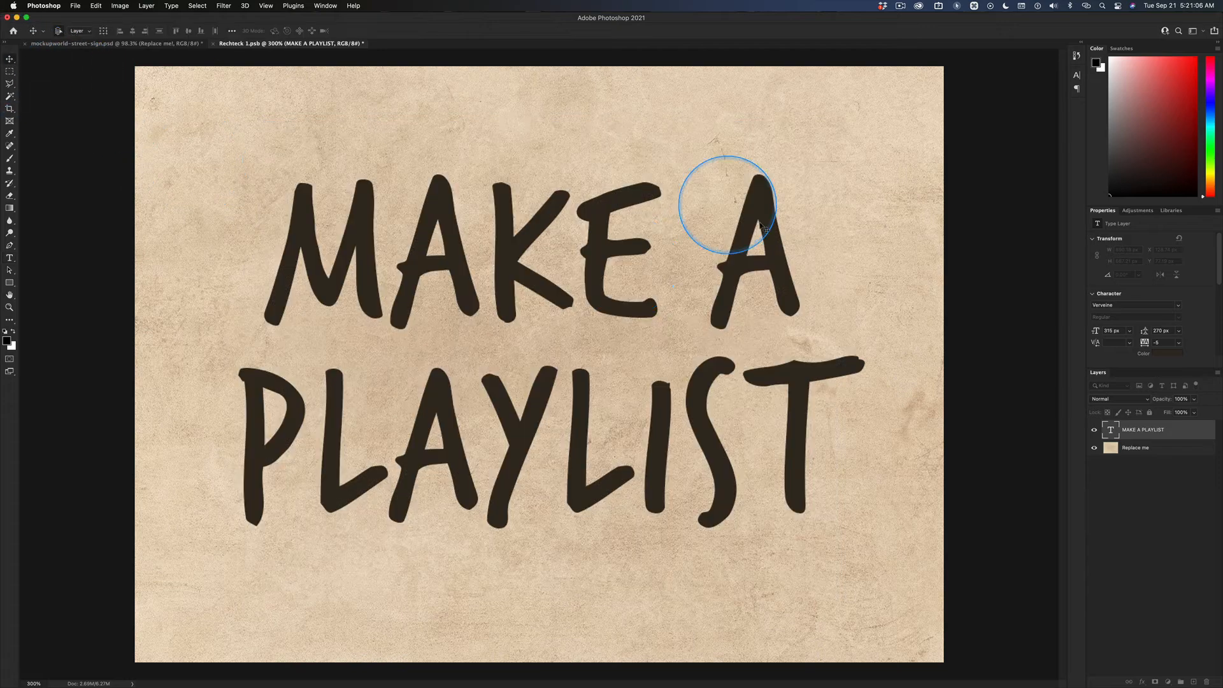
click(9, 59)
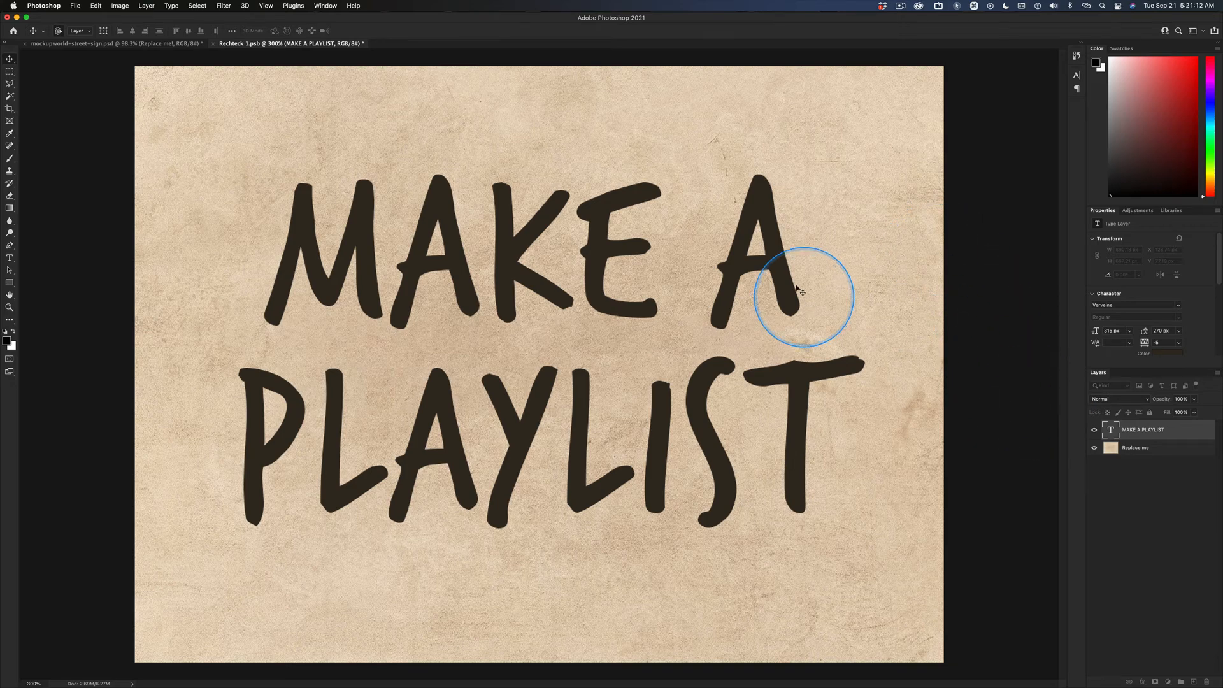
Step: Add a colorized Hue/Saturation adjustment layer above the text with hue 32, saturation 44 and lightness -10, and deselect it
click(1138, 211)
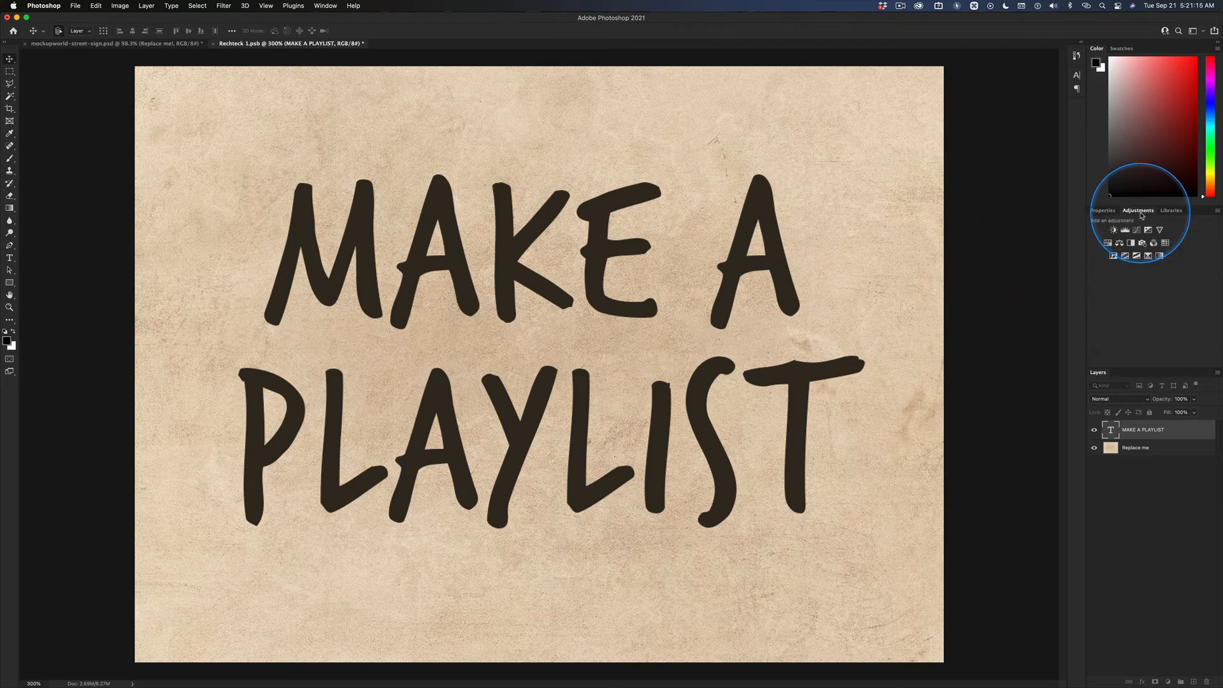
click(1108, 243)
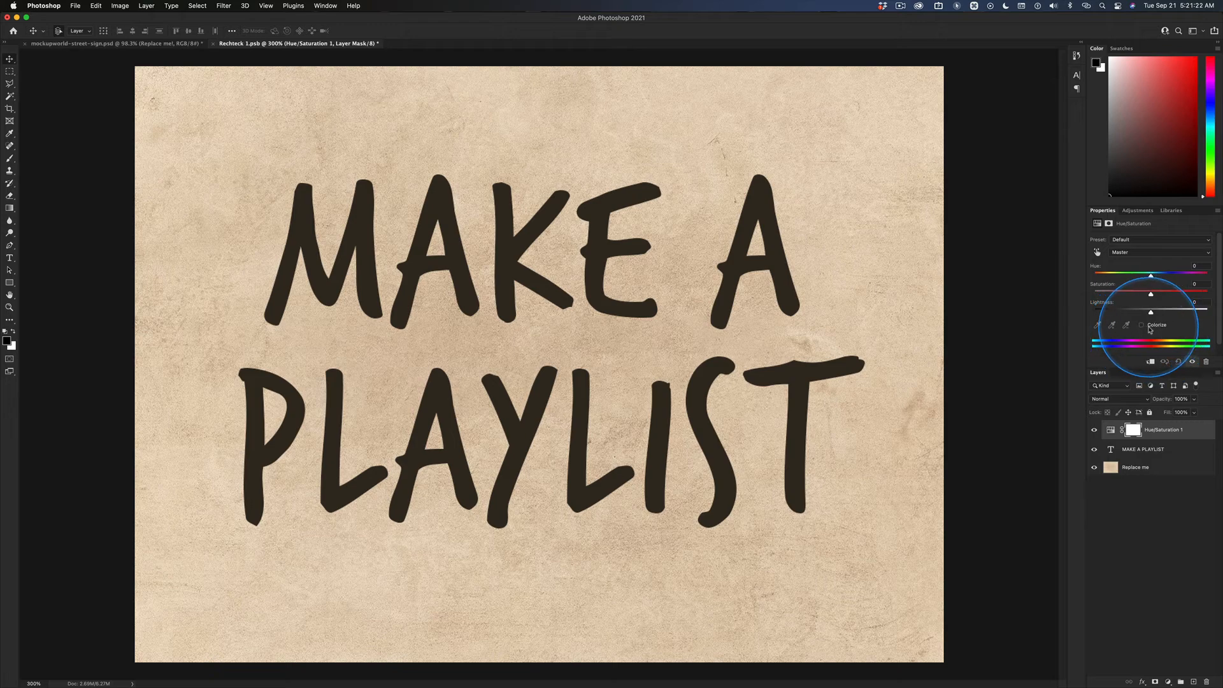
key(Caps_Lock)
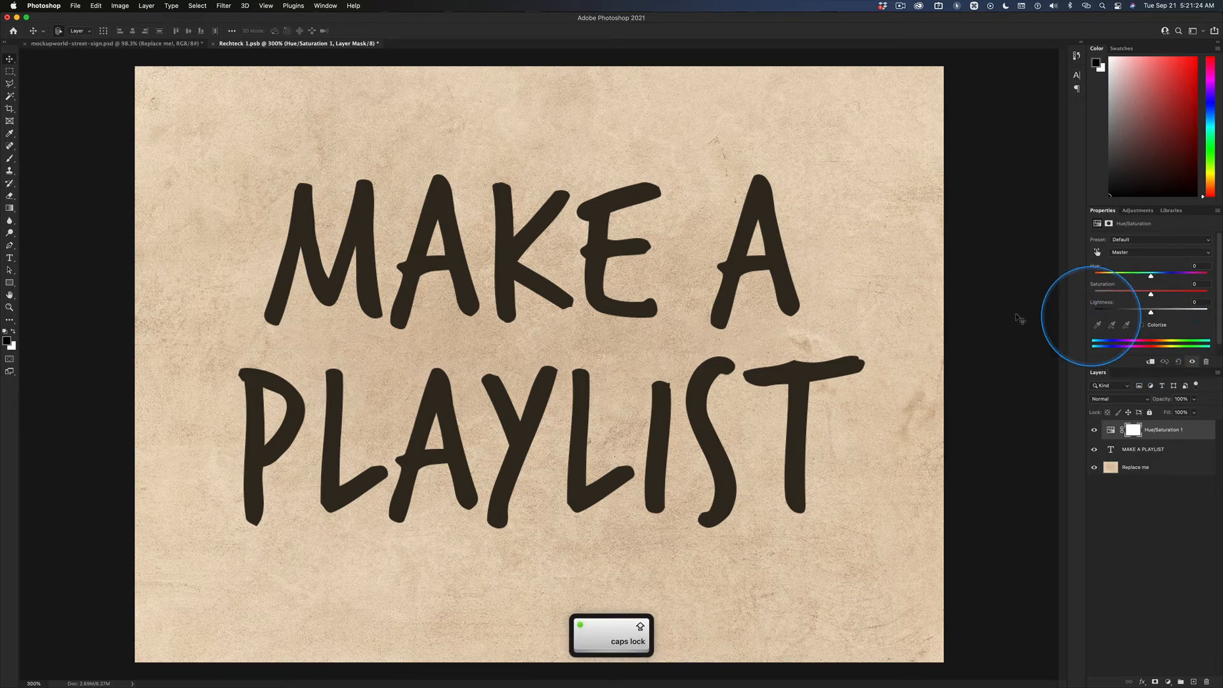
key(ctrl)
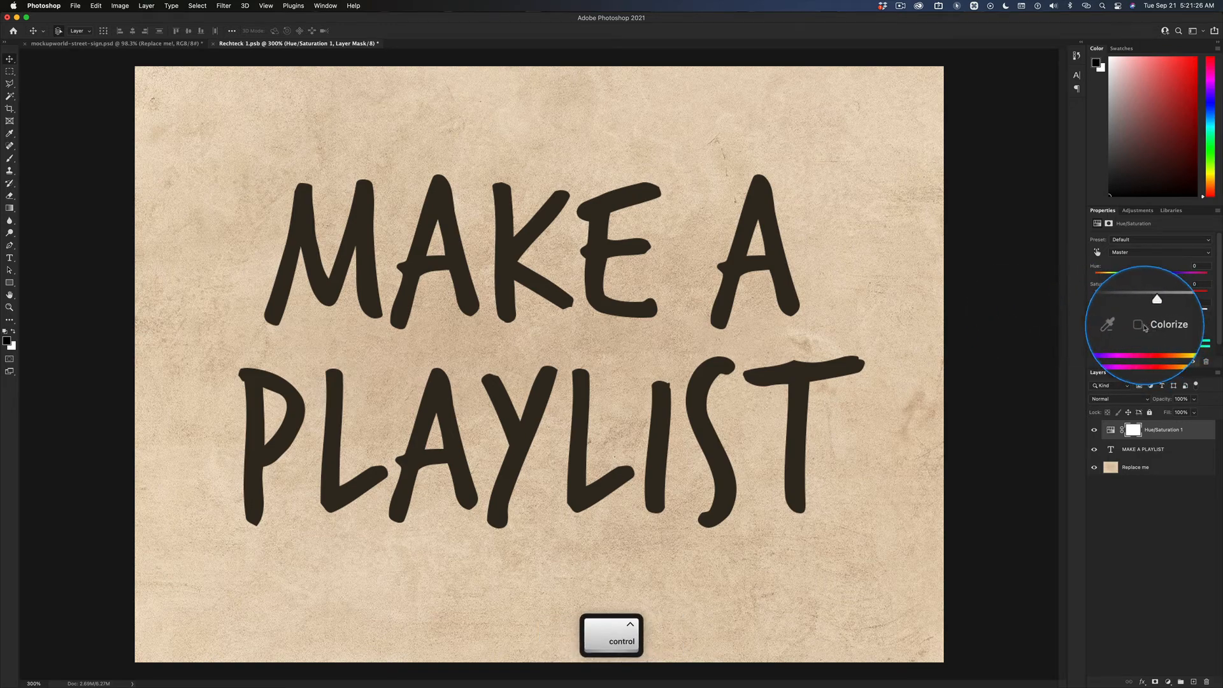
click(1142, 325)
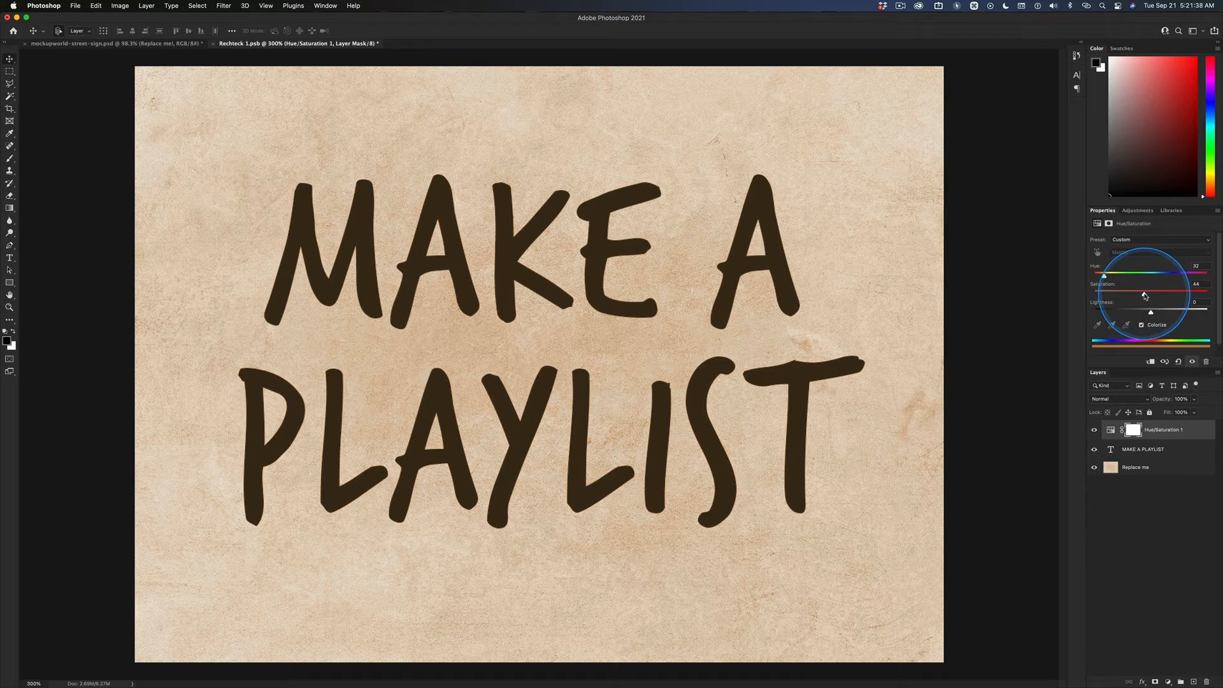
drag(1152, 316, 1144, 316)
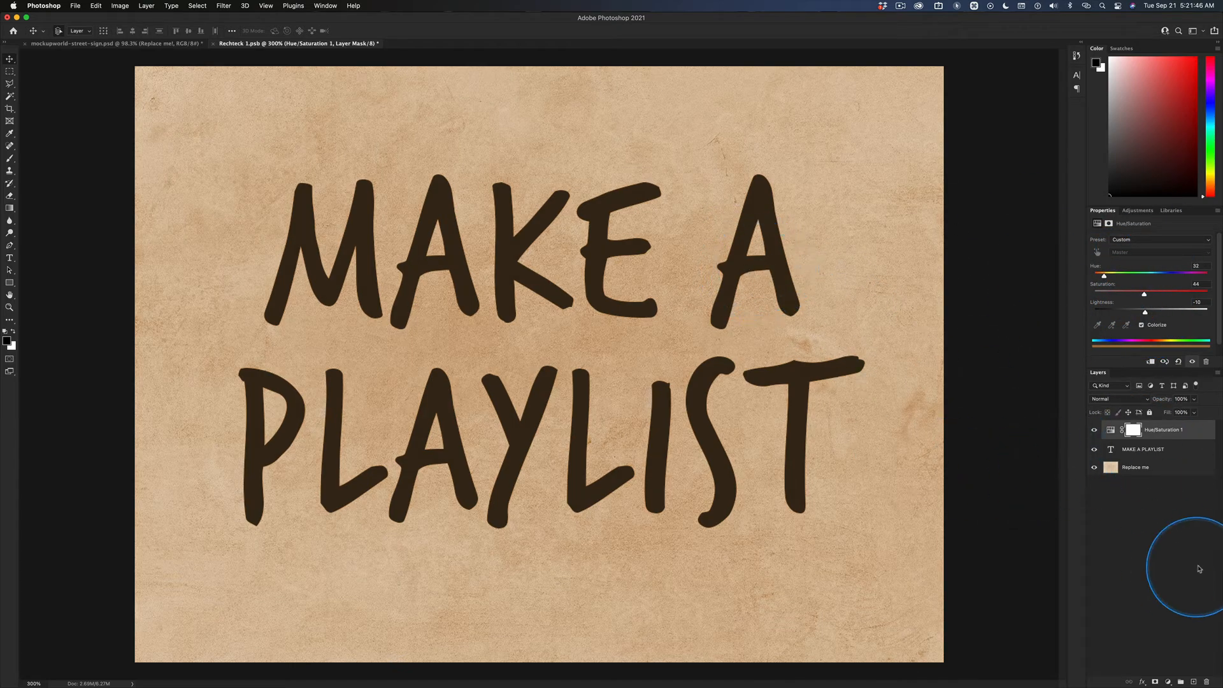
click(1158, 520)
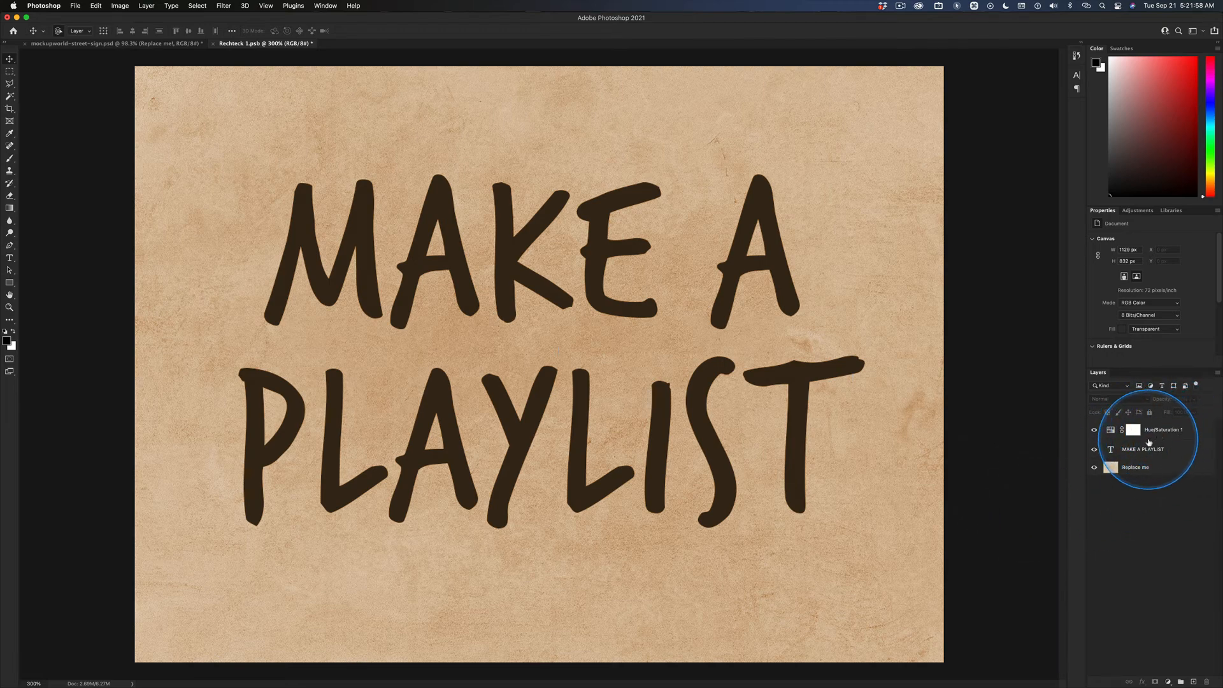
Step: Add a new layer on top of the stack, fill it with 50% gray, and set its blend mode to Overlay
key(alt+shift+super+n)
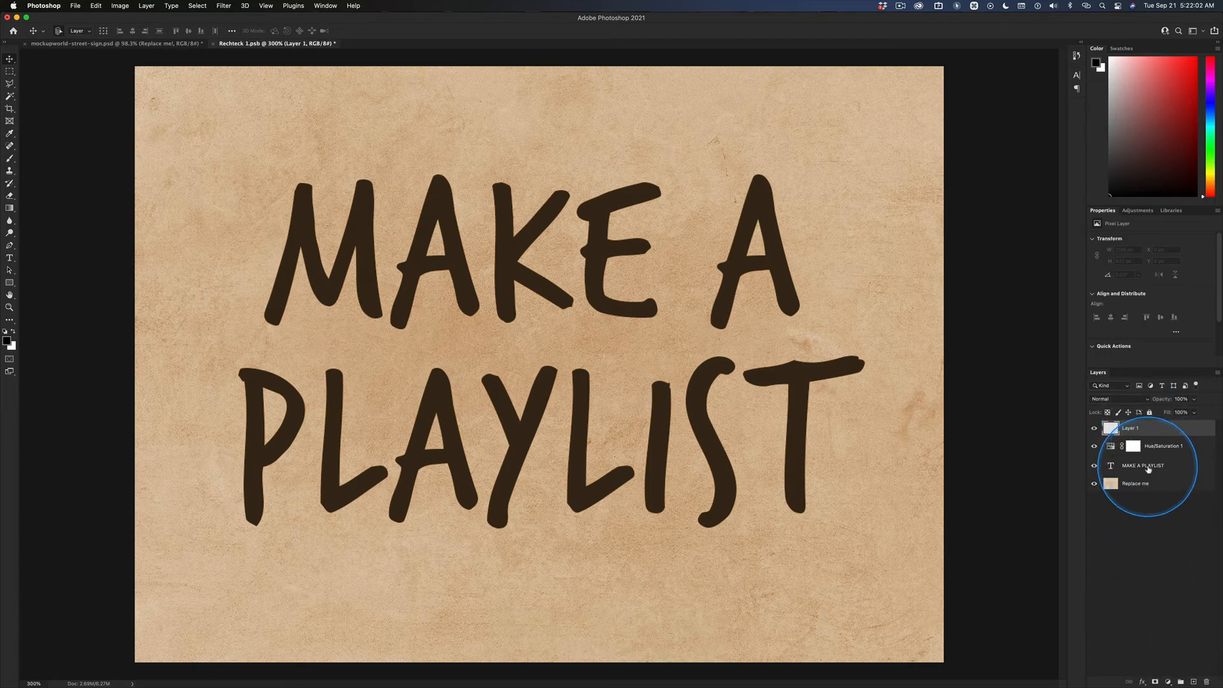
key(shift+BackSpace)
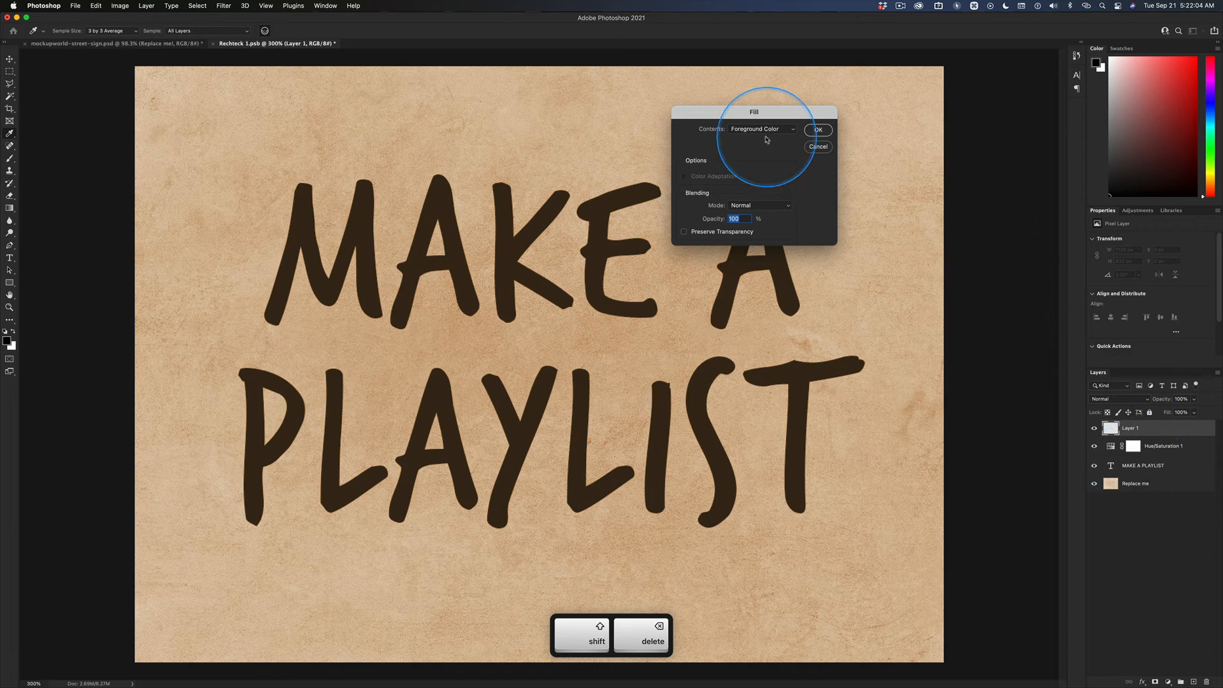
click(761, 130)
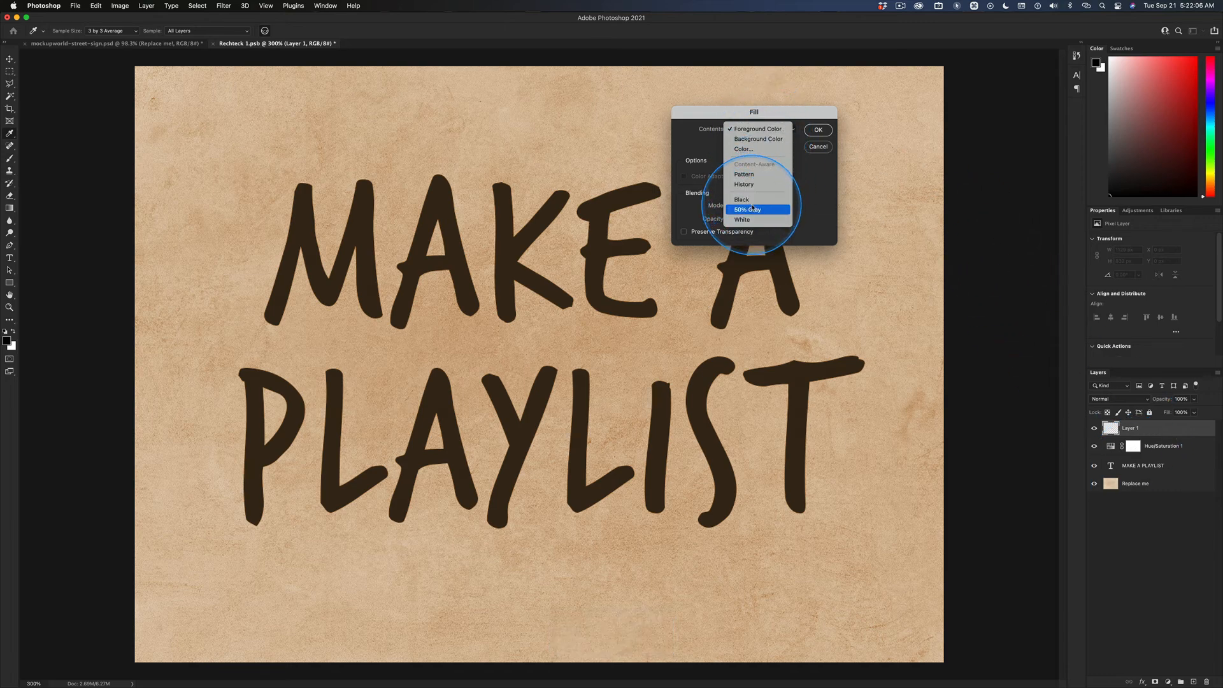
click(753, 209)
click(819, 130)
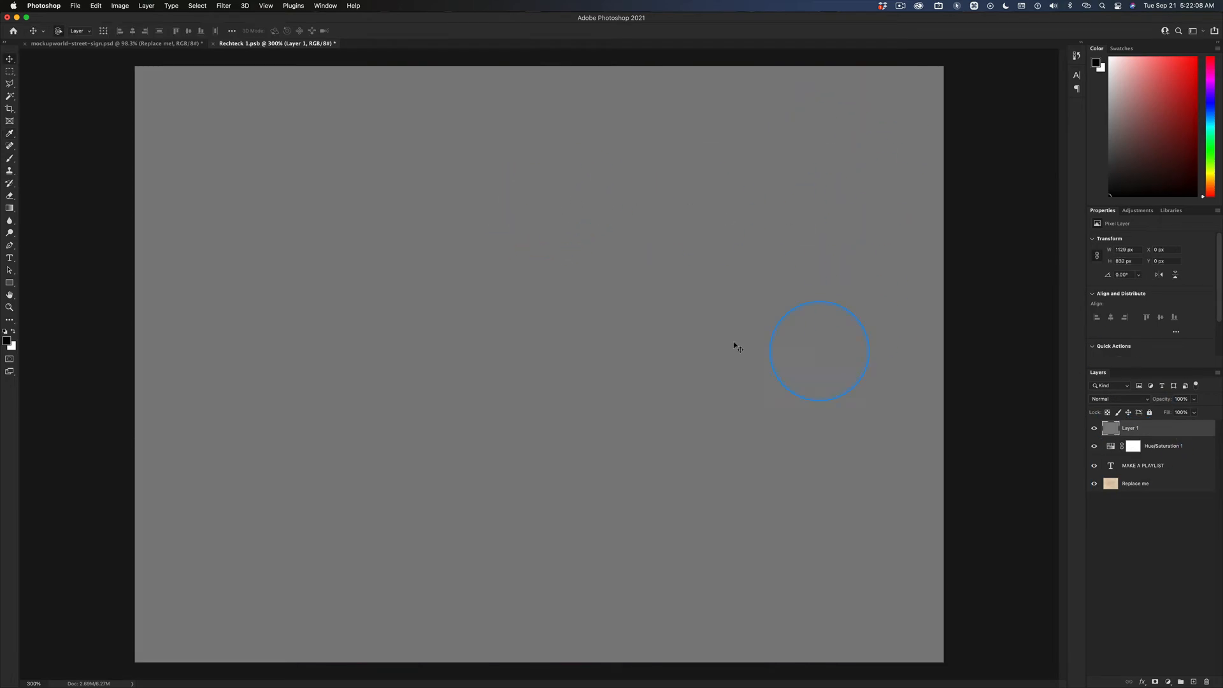
click(1119, 399)
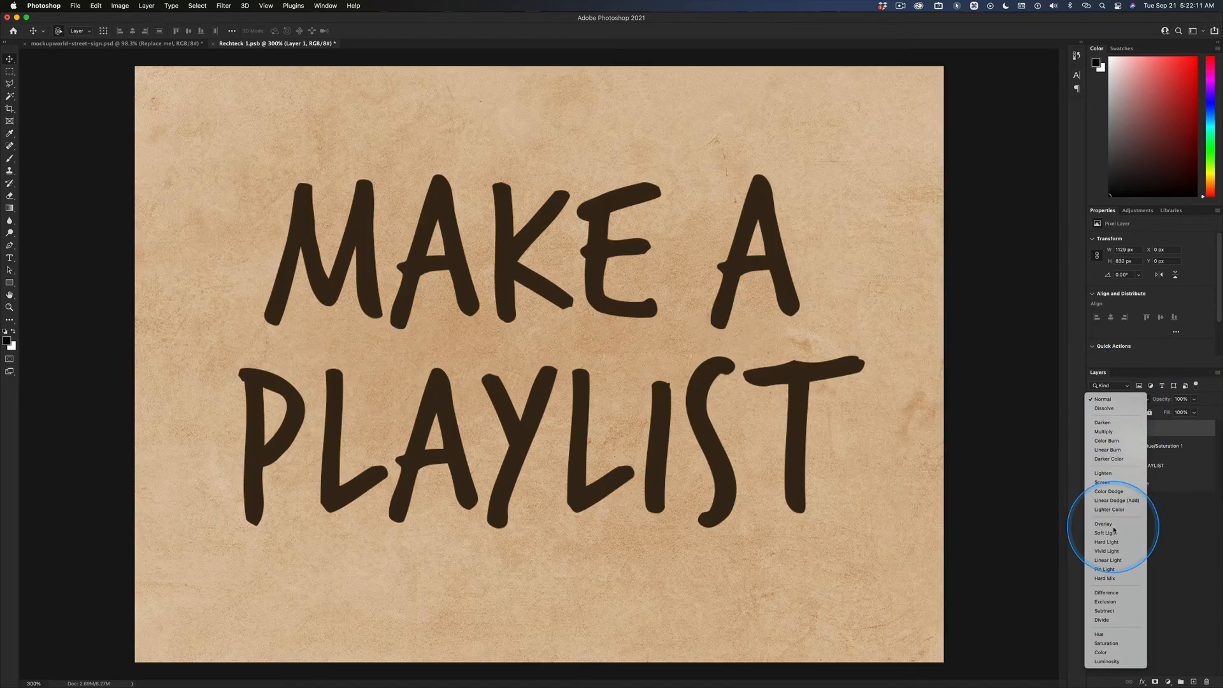
click(1103, 523)
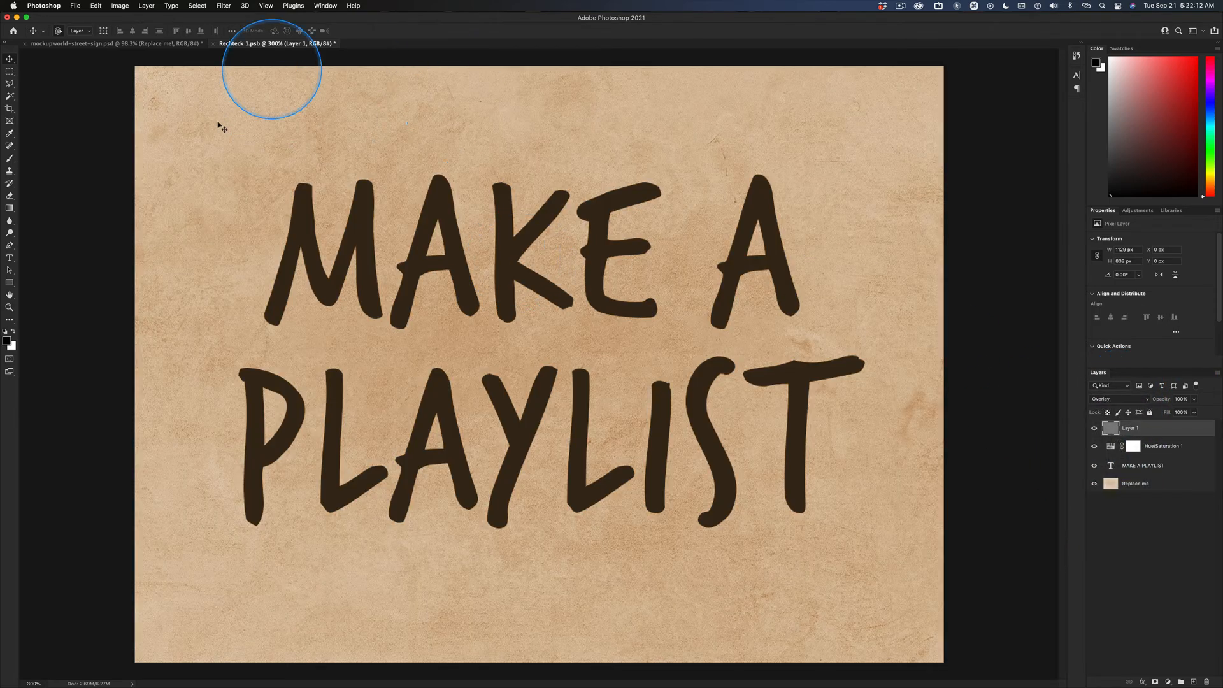
key(super+minus)
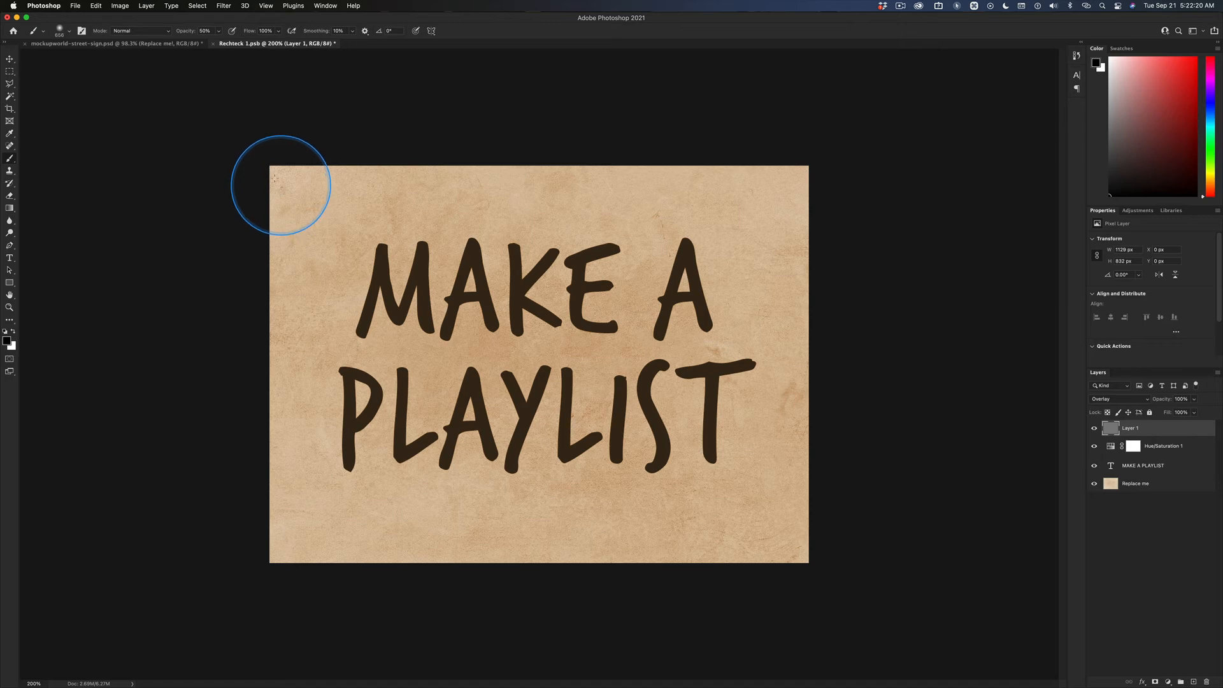
Step: Darken the sign's edges by painting around them with a large, soft, low-opacity black brush on the gray Overlay layer
click(9, 158)
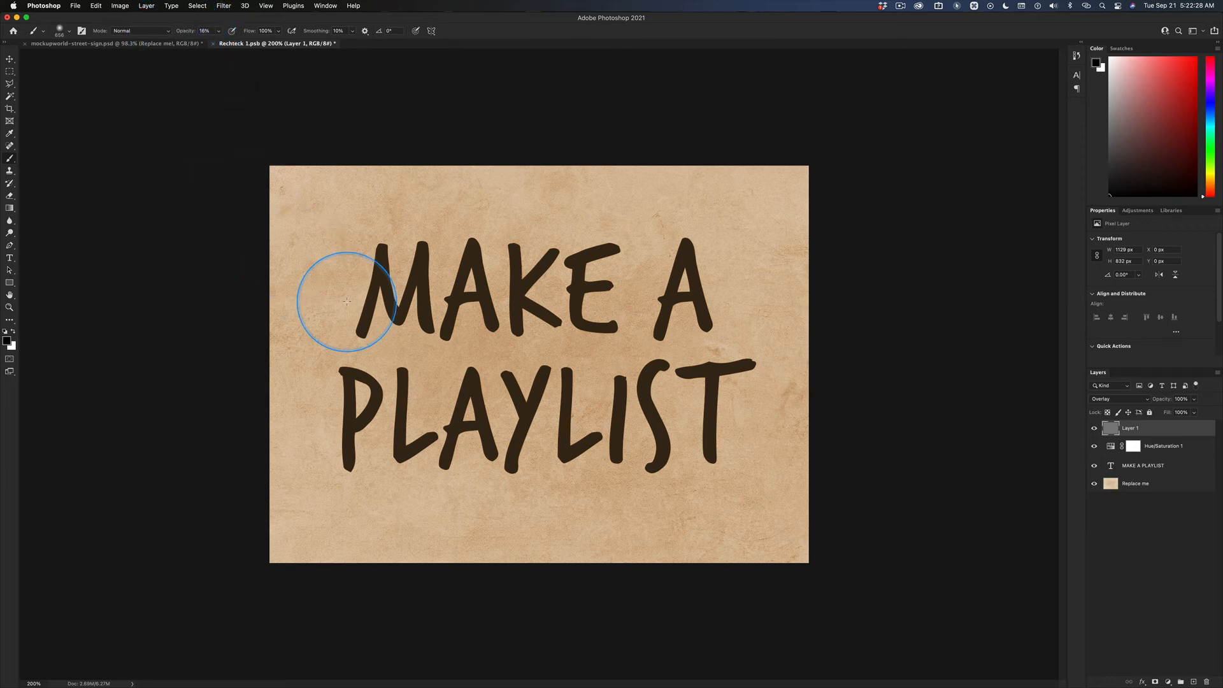
mouse_move(367, 330)
mouse_down()
mouse_move(407, 332)
mouse_move(266, 311)
mouse_up()
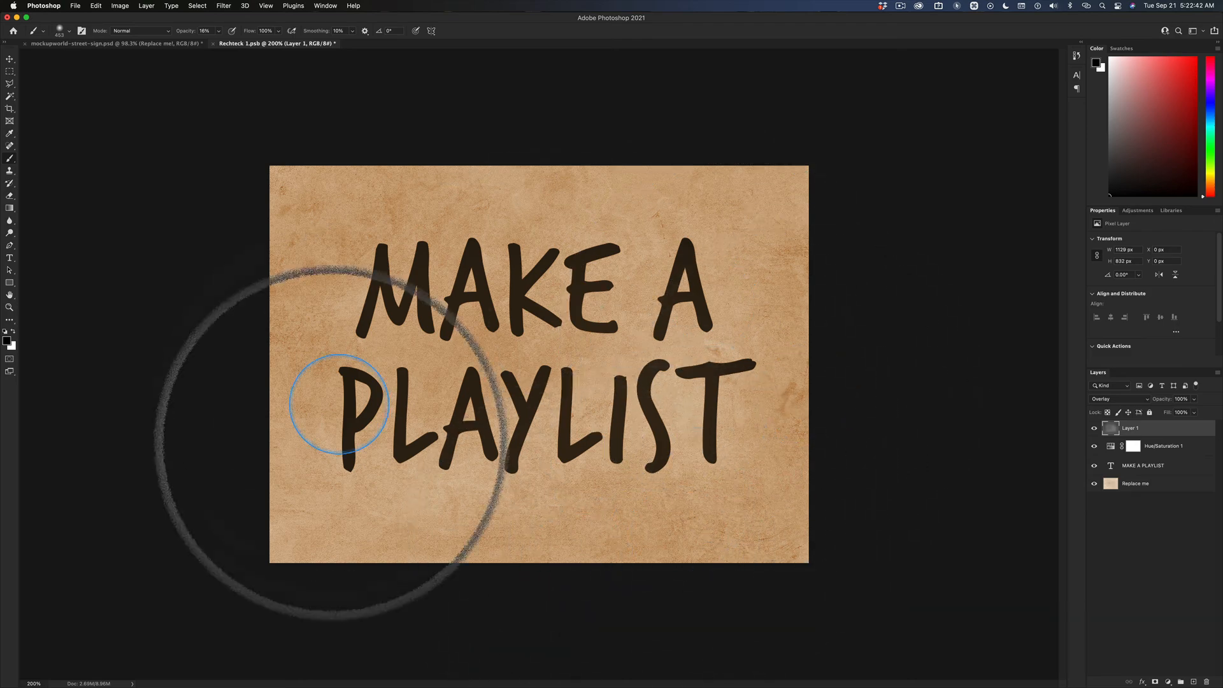
click(10, 58)
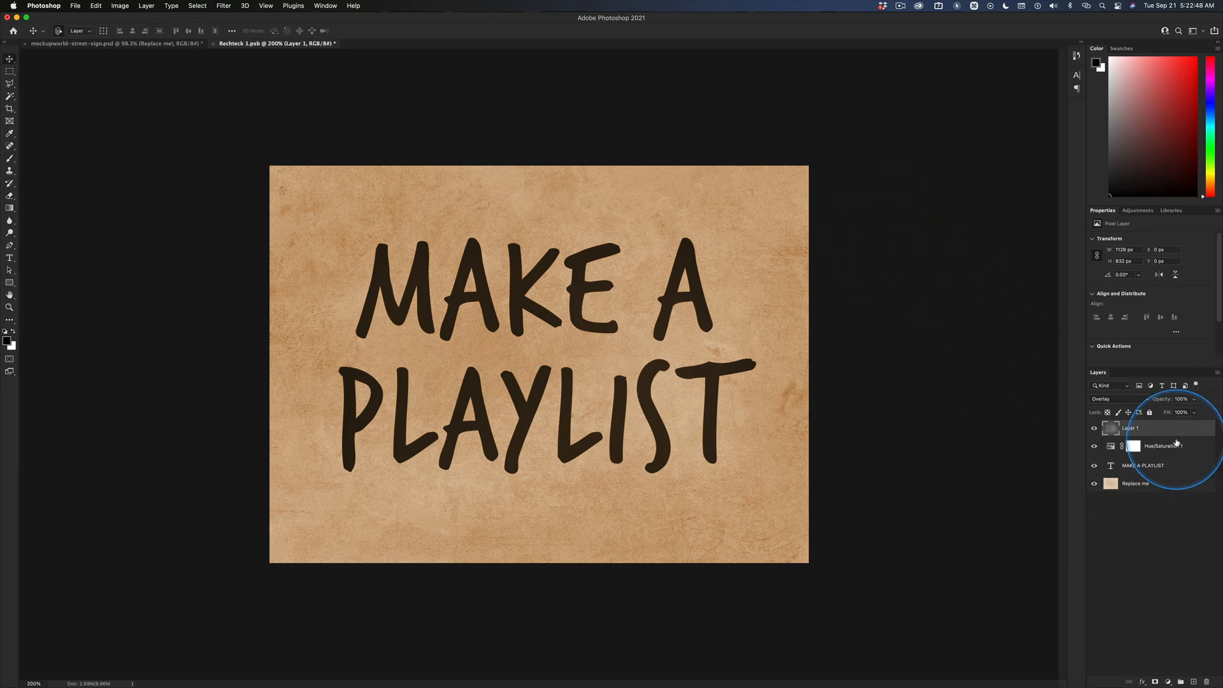
Step: Save the edited smart object contents and close them to update the sign in the street mockup
key(super+s)
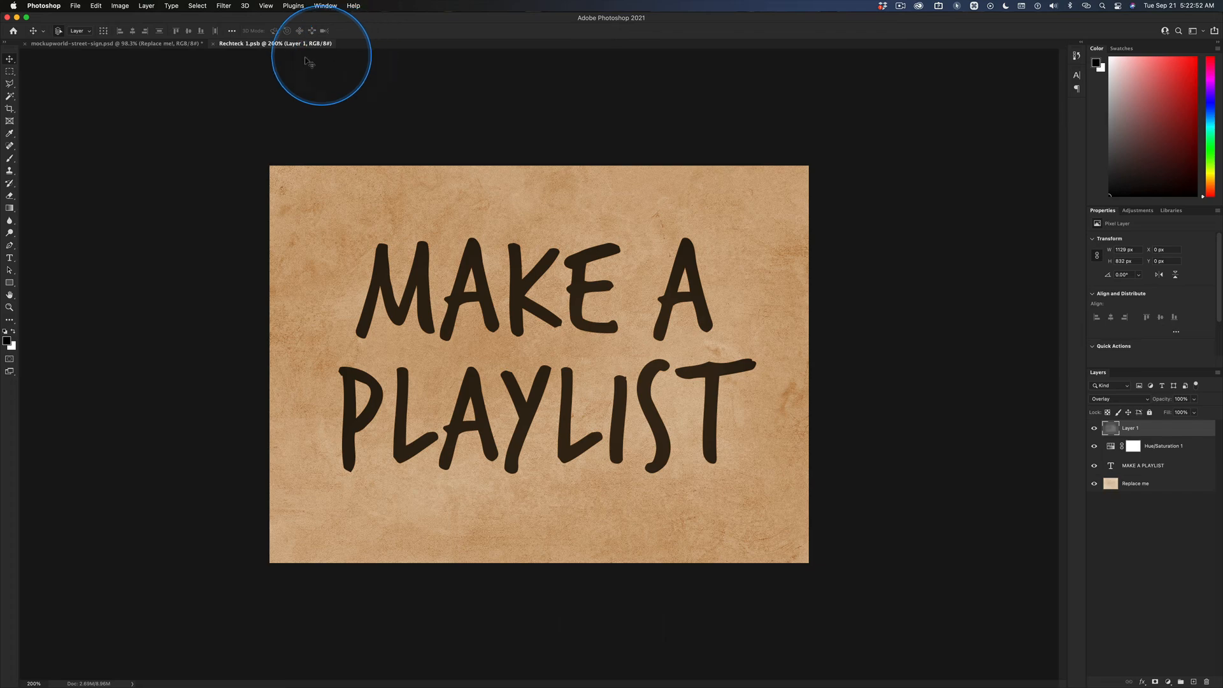
key(super+w)
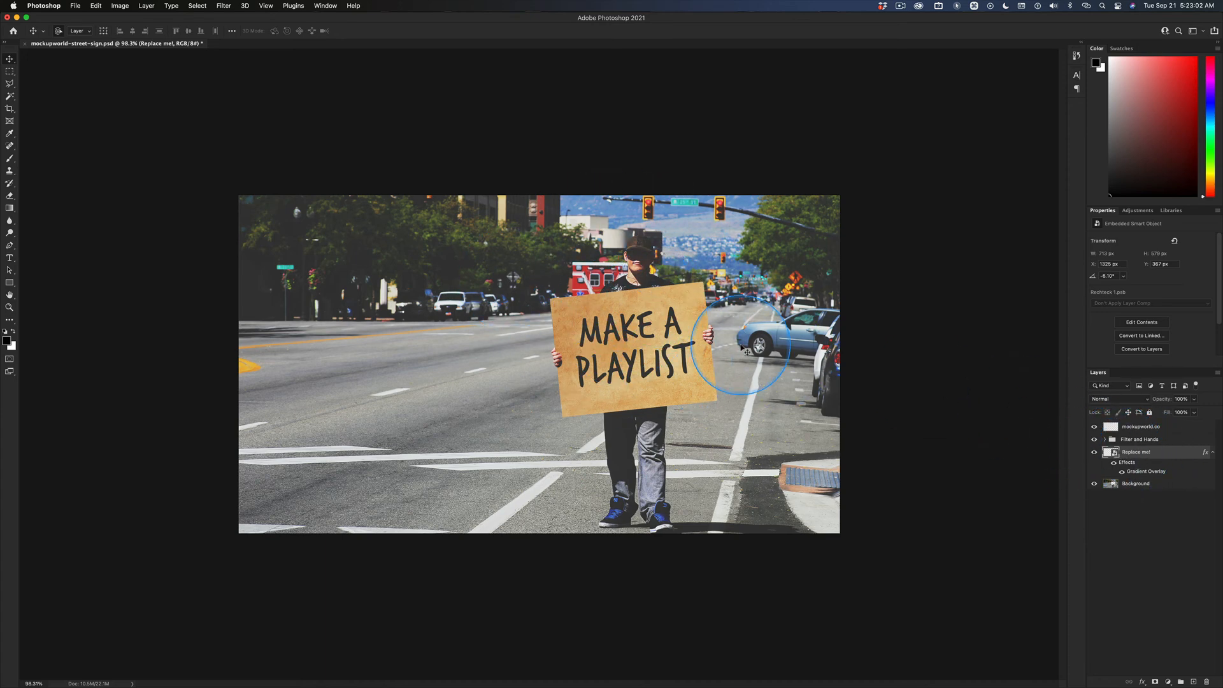
Step: Reopen the contents of the "Replace me!" smart object to review its editable layers, and close them without changes
double_click(1114, 453)
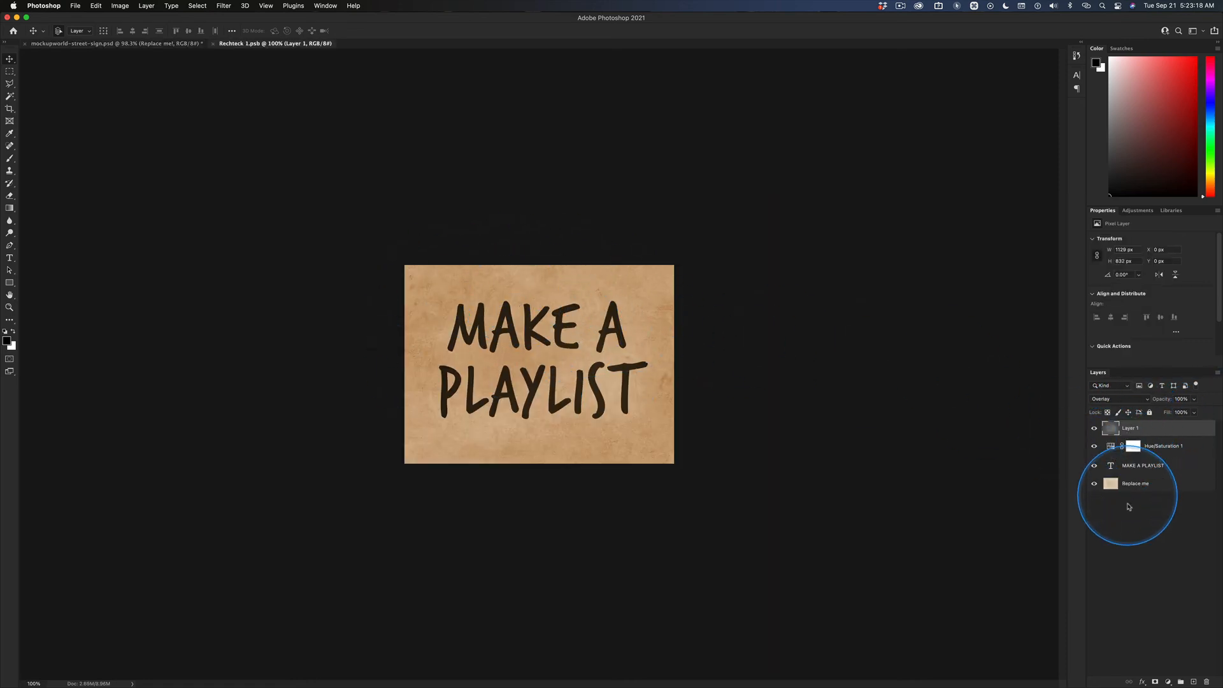
key(super+w)
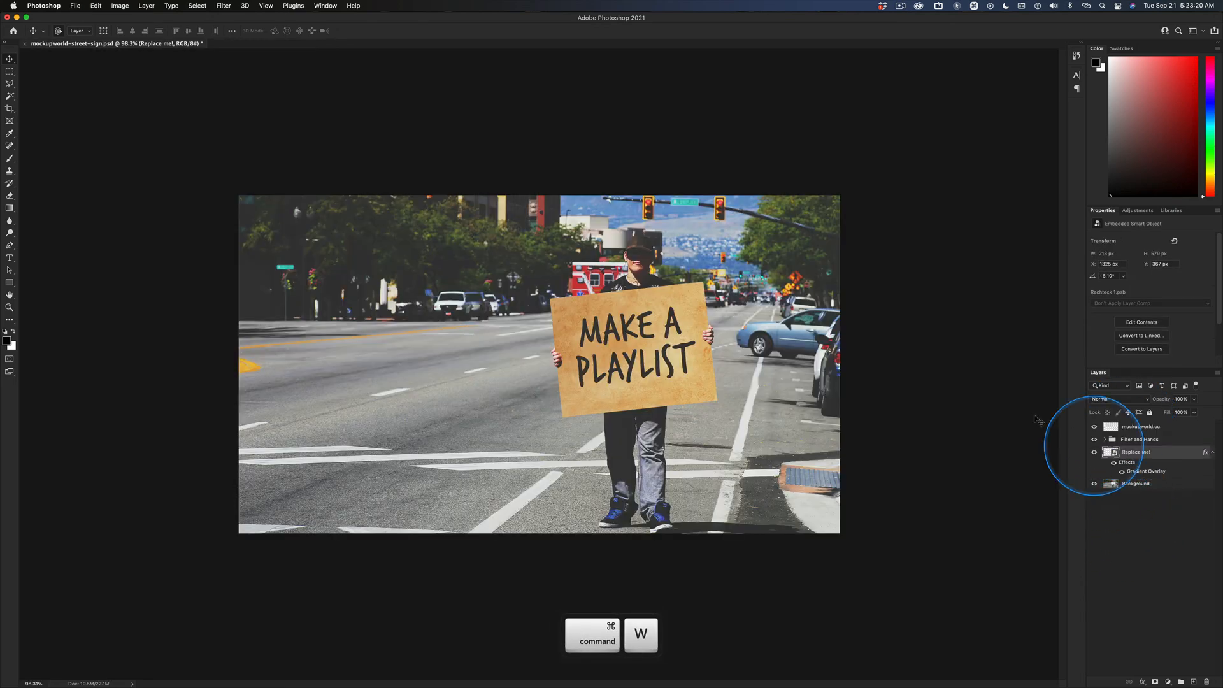